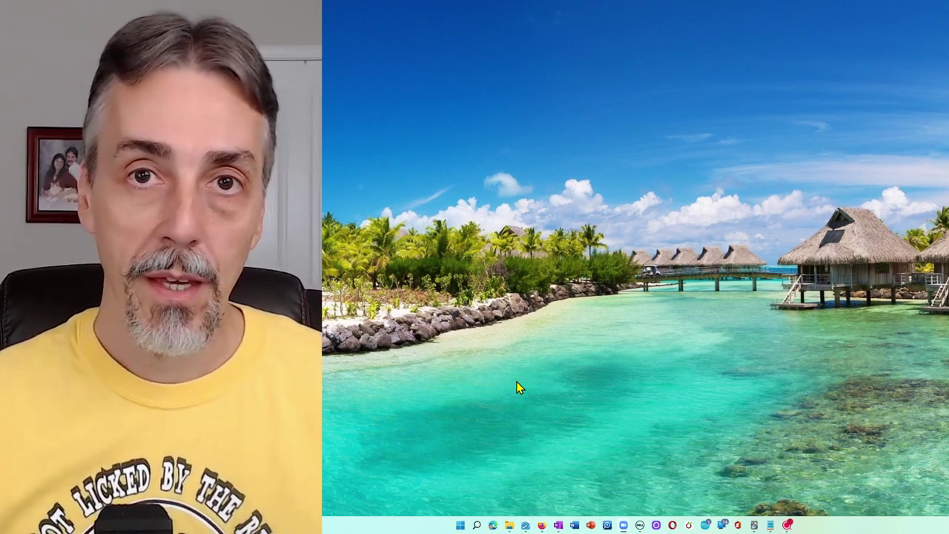
# - Bring the e-Sword Bible program window up from the taskbar
pyautogui.click(525, 526)
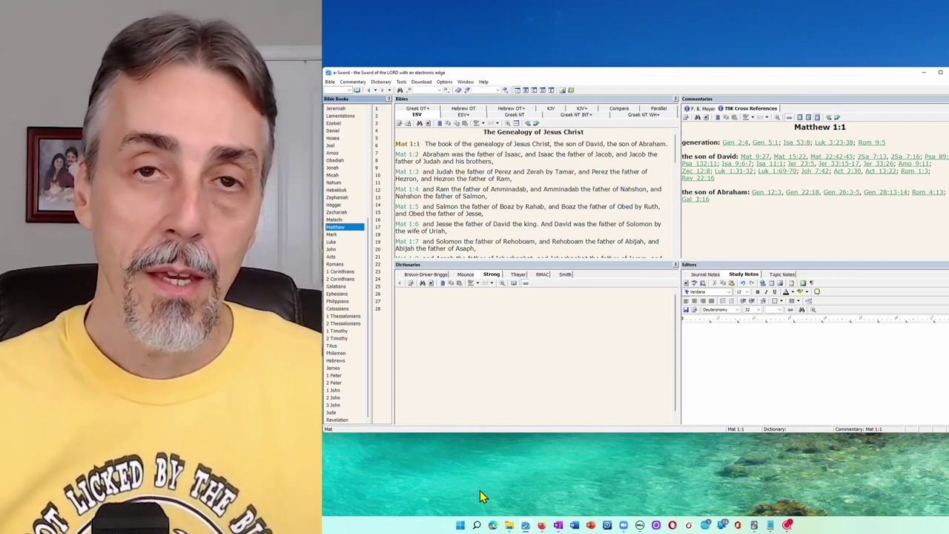
# - Preview Matthew 1 in the KJV, then switch the Bible text back to the ESV
pyautogui.click(479, 402)
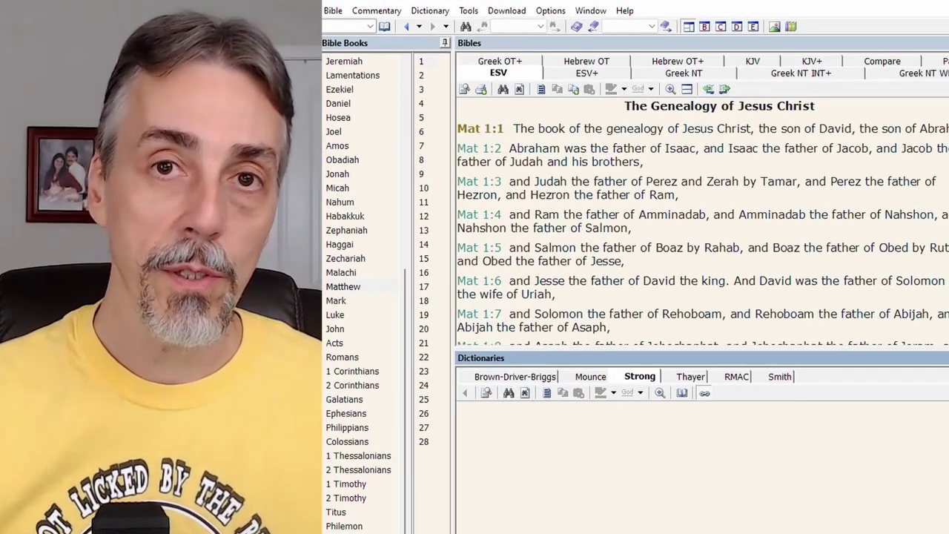
pyautogui.click(744, 148)
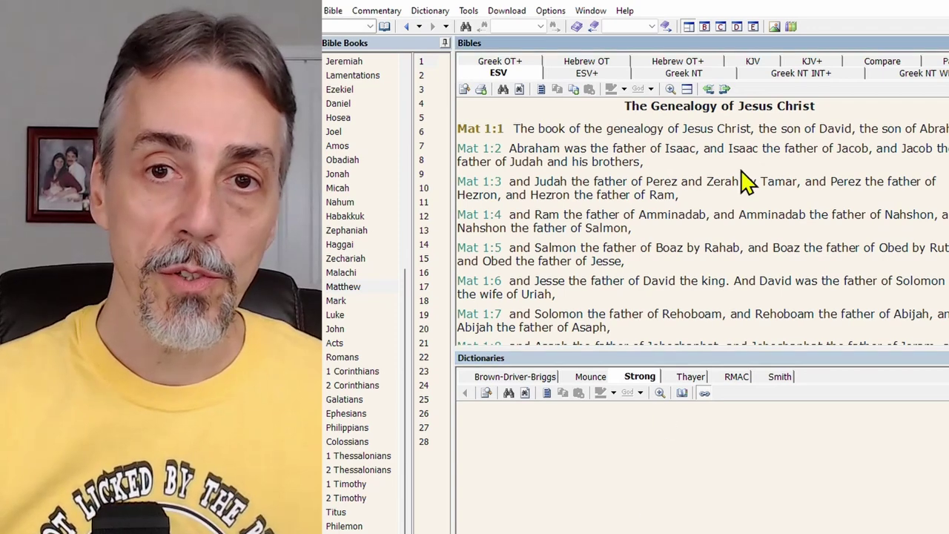
pyautogui.click(768, 62)
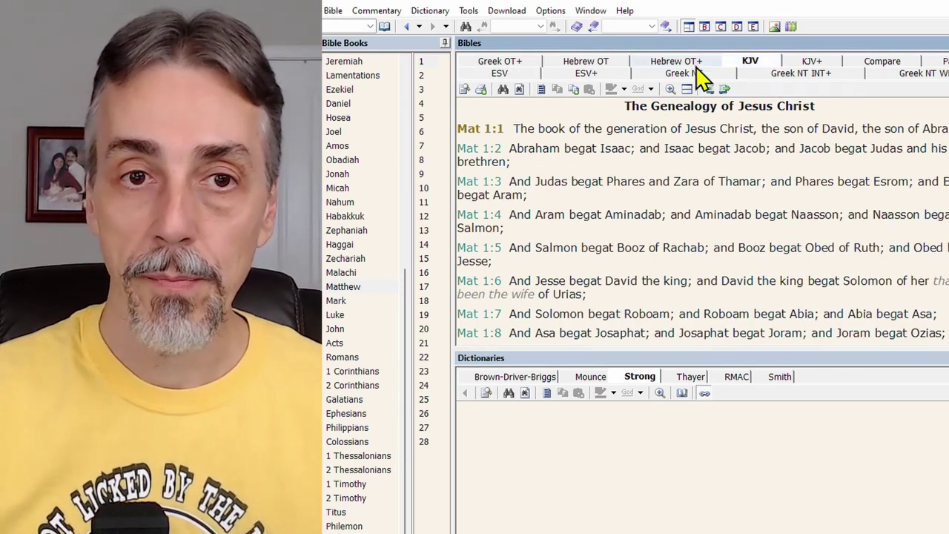
pyautogui.click(511, 76)
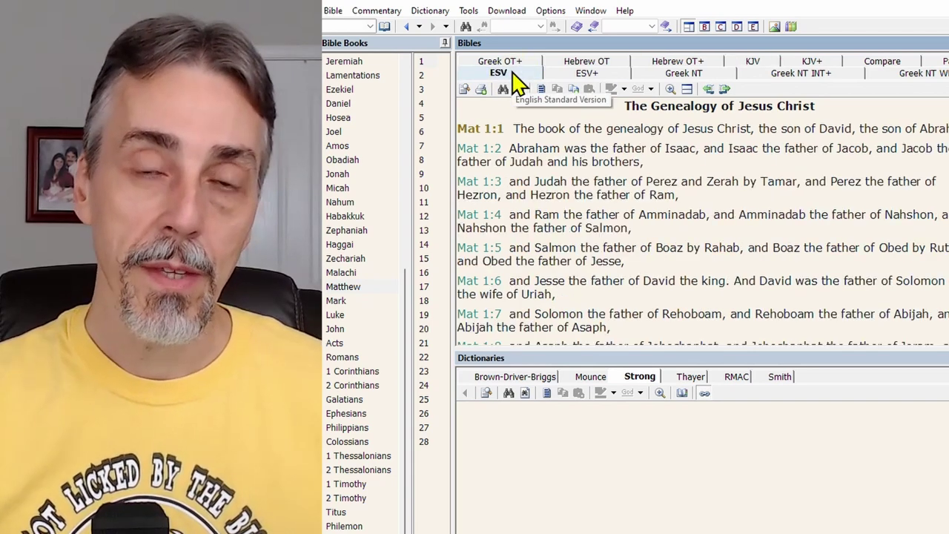
# - Glance at the downloadable Bibles, then open 1 Thessalonians chapter 5
pyautogui.click(505, 12)
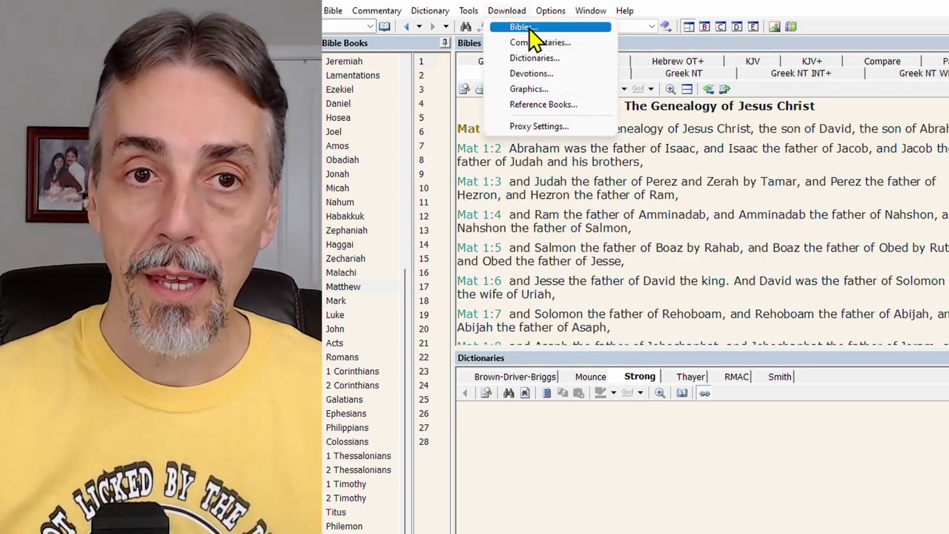
pyautogui.click(517, 9)
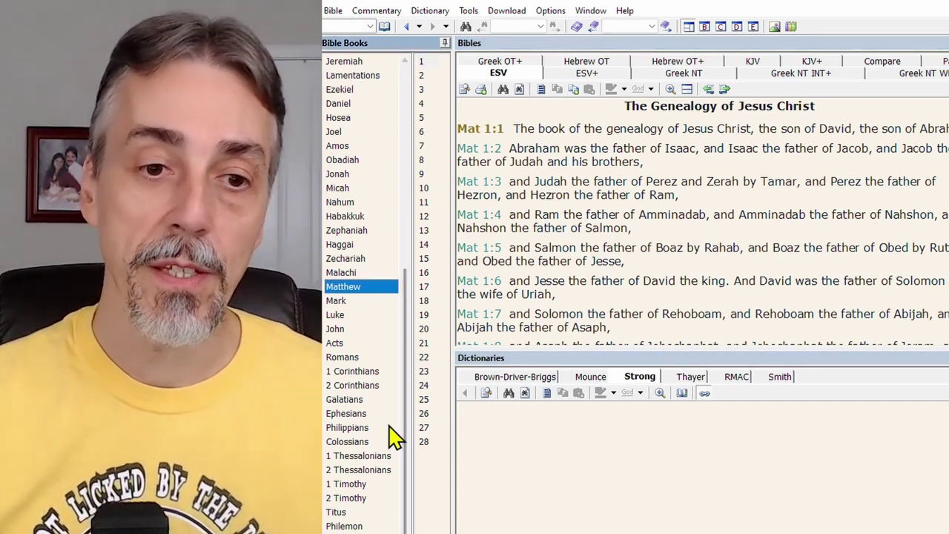
pyautogui.click(368, 458)
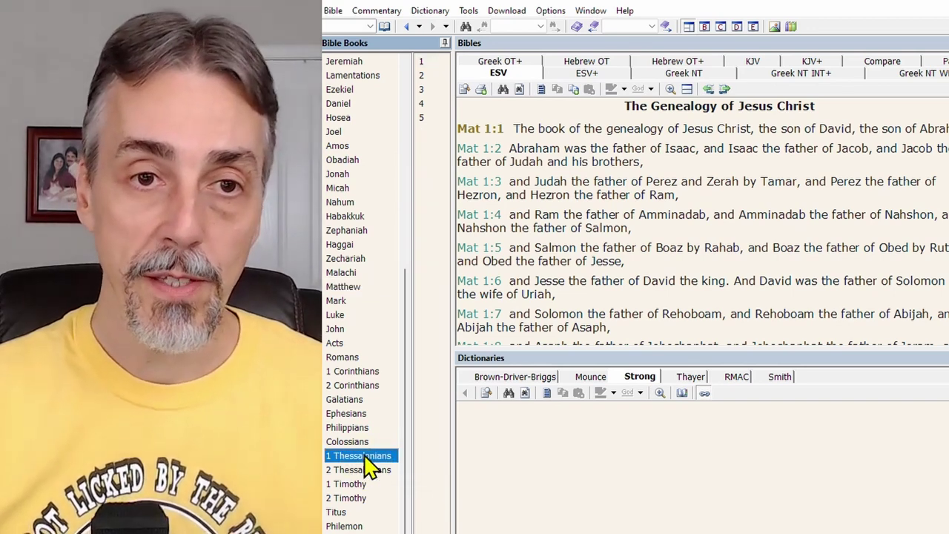
pyautogui.click(424, 119)
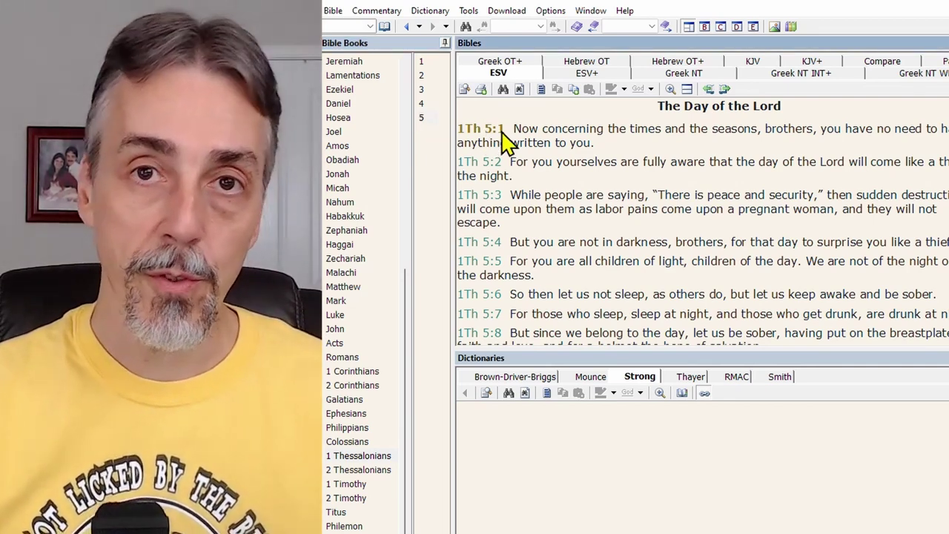
# - Open Copy Verses from 1Th 5:1 and set the range to end at verse 28
pyautogui.rightClick(502, 138)
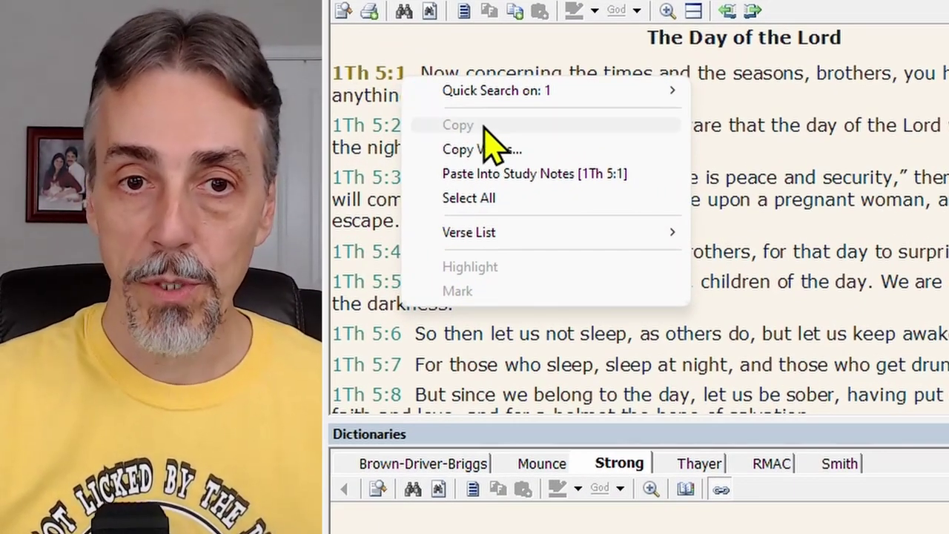
pyautogui.click(561, 160)
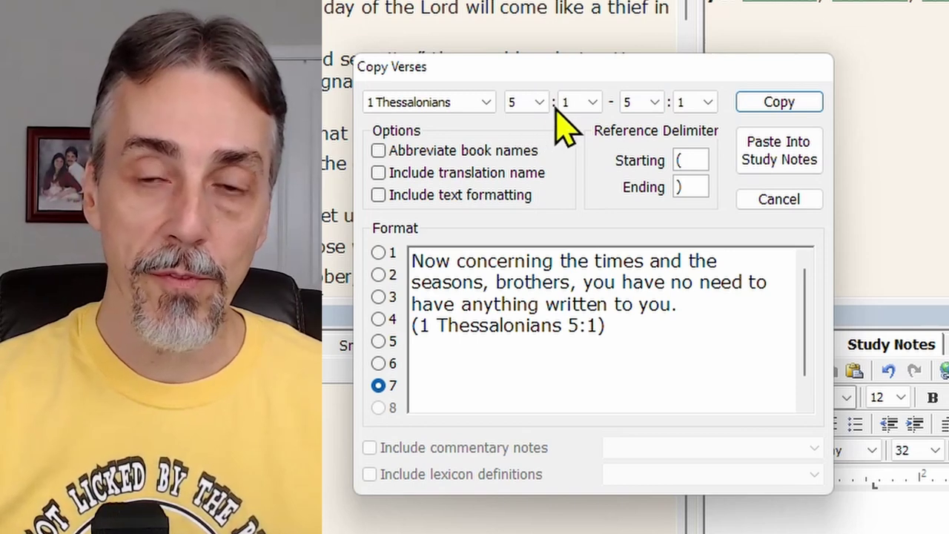
pyautogui.click(700, 108)
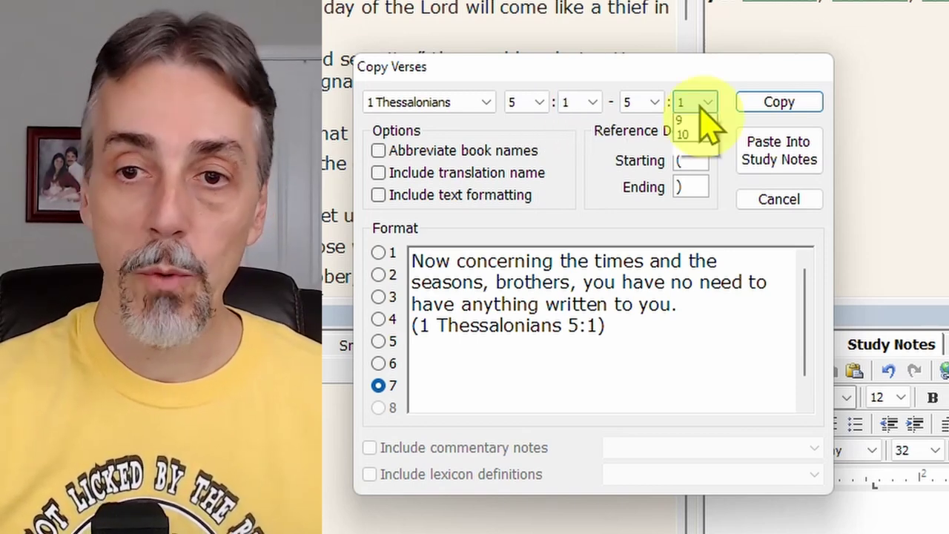
pyautogui.scroll(-3, 693, 184)
pyautogui.scroll(-4, 697, 198)
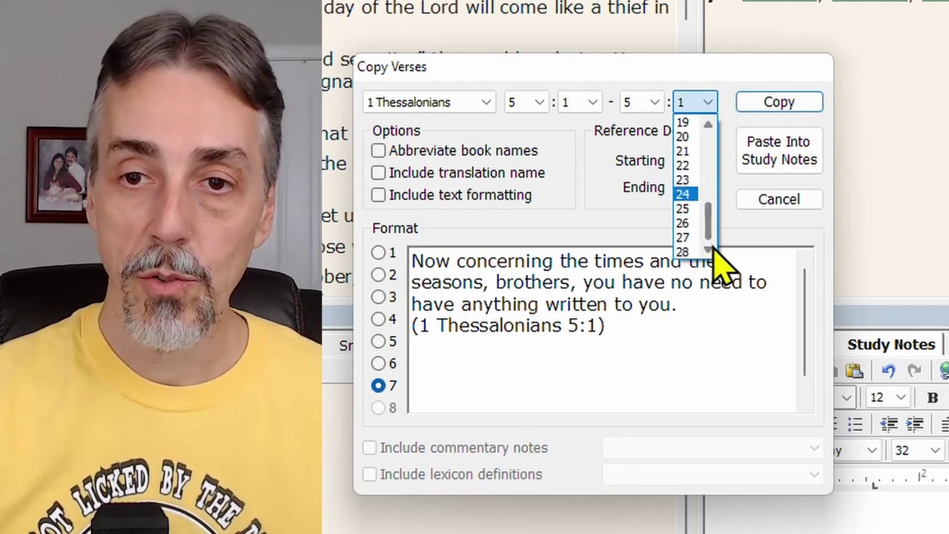
pyautogui.click(681, 252)
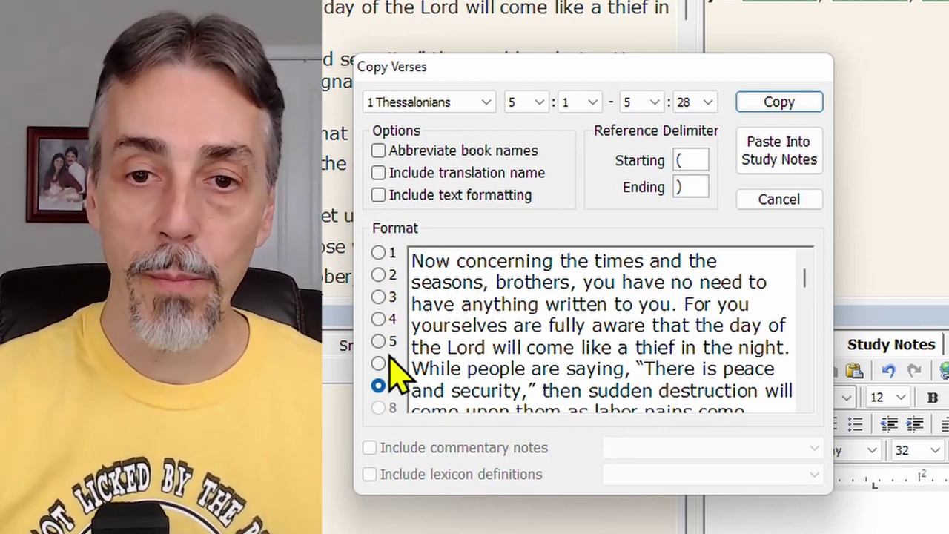
# - Place references before each verse, dropping the parentheses and using '=' as ending delimiter
pyautogui.click(378, 253)
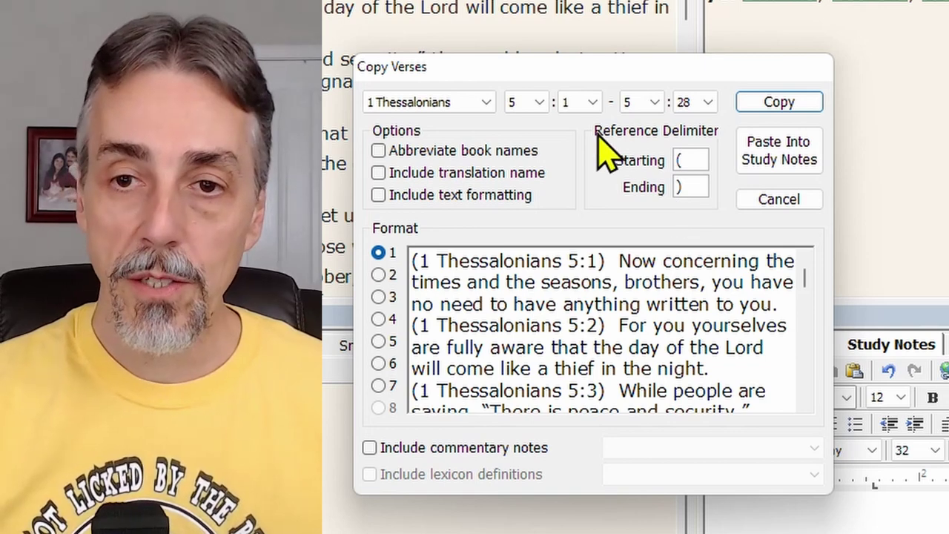
pyautogui.doubleClick(693, 165)
pyautogui.press('BackSpace')
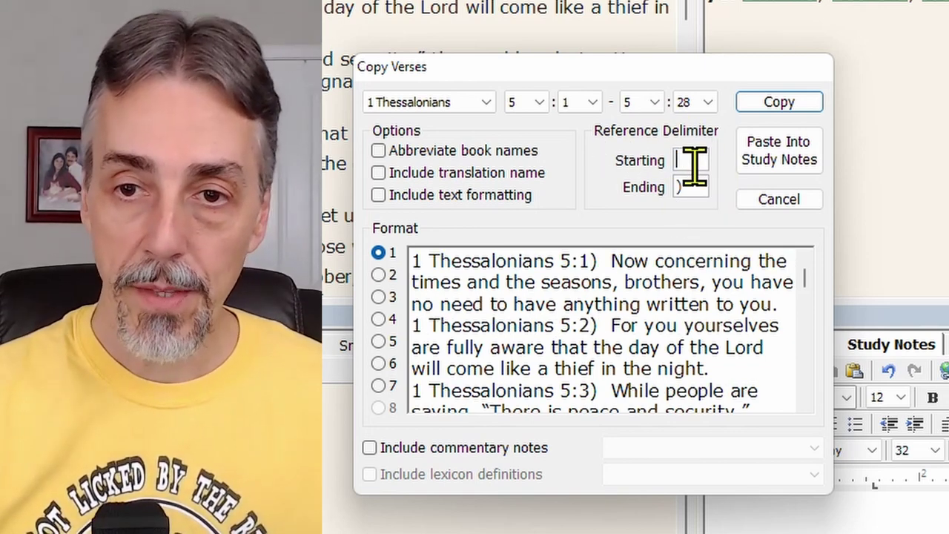
pyautogui.click(697, 187)
pyautogui.press('BackSpace')
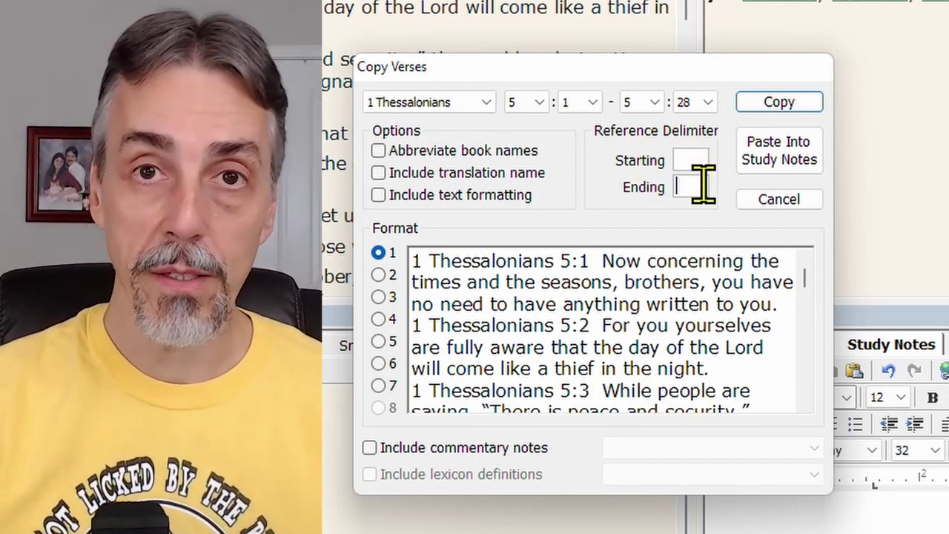
pyautogui.write('=')
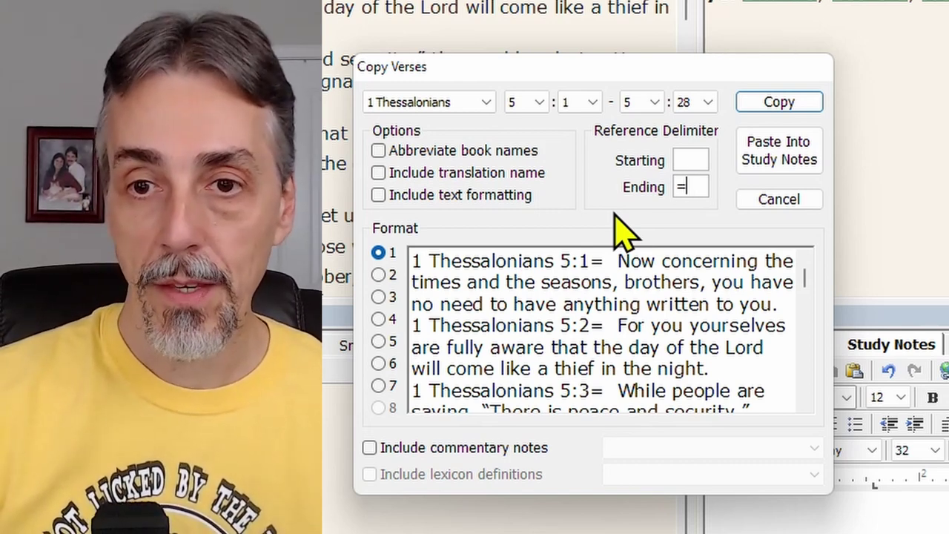
# - Copy 1 Thessalonians 5:1–28 to the clipboard and launch Notepad
pyautogui.click(778, 104)
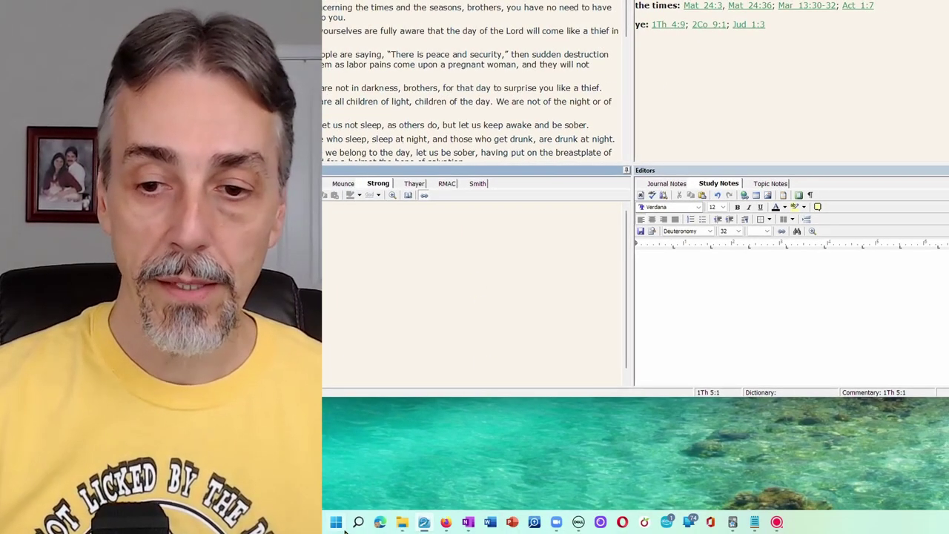
pyautogui.click(335, 526)
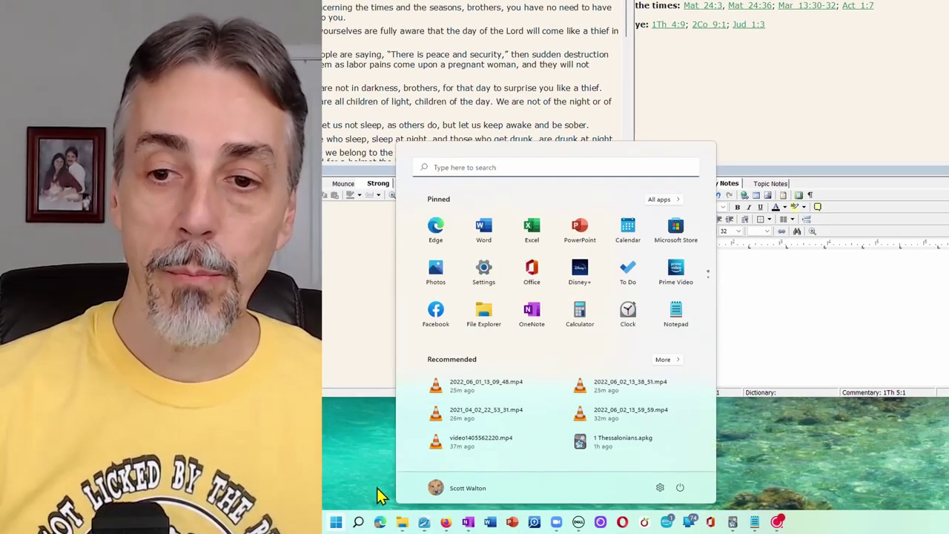
pyautogui.click(679, 322)
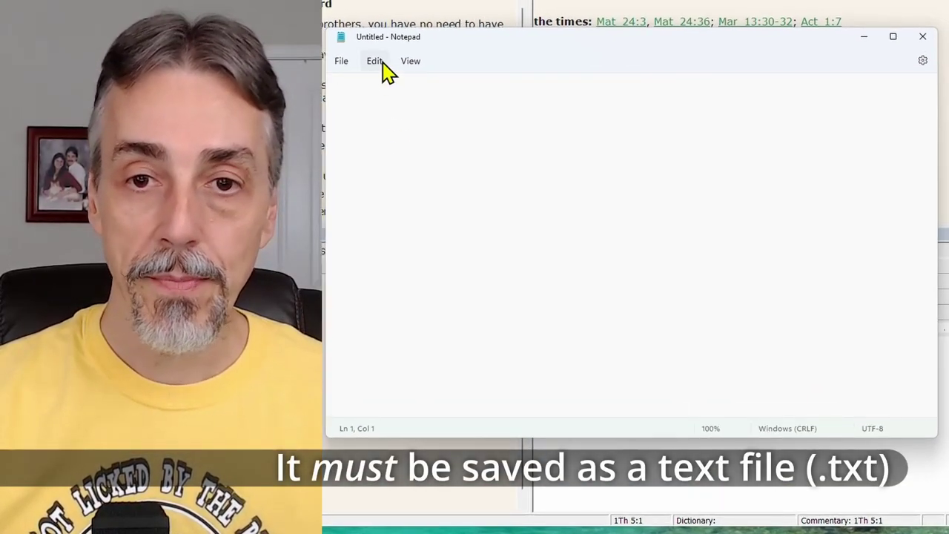
# - Paste the 28 verses into Notepad and delete the trailing empty line
pyautogui.click(383, 69)
pyautogui.click(406, 153)
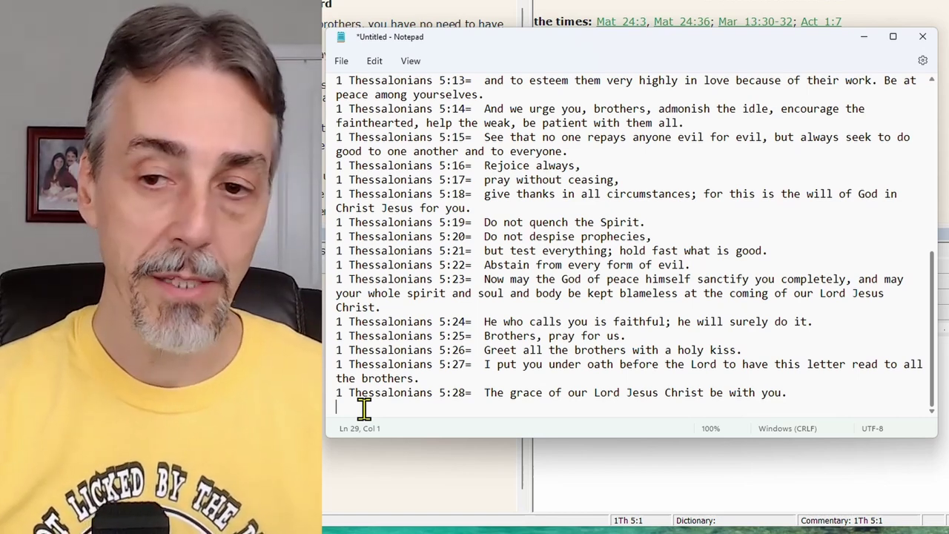
pyautogui.press('BackSpace')
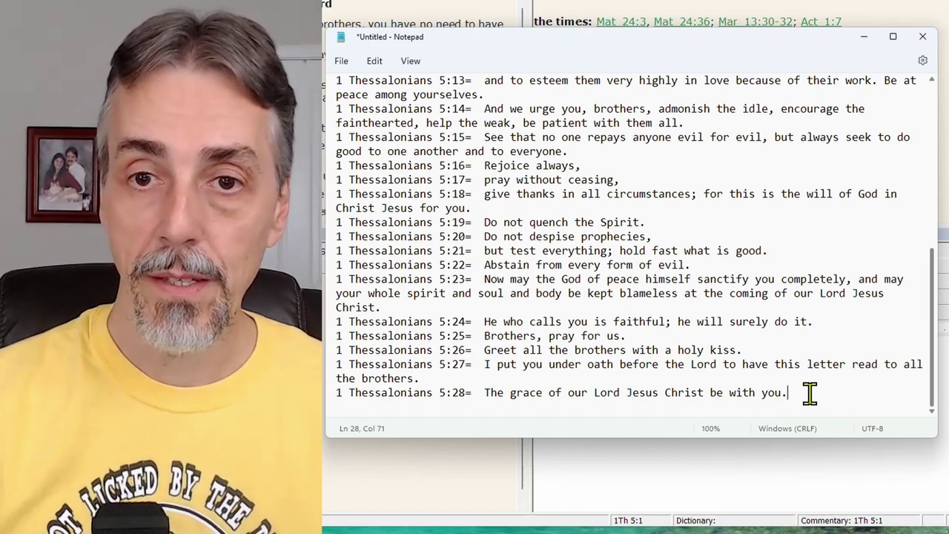
pyautogui.scroll(5, 678, 276)
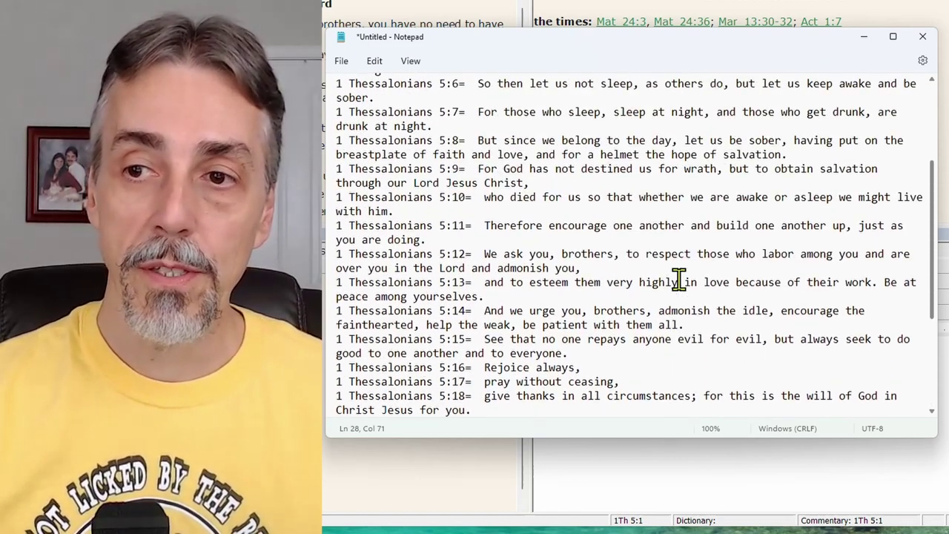
pyautogui.scroll(4, 677, 276)
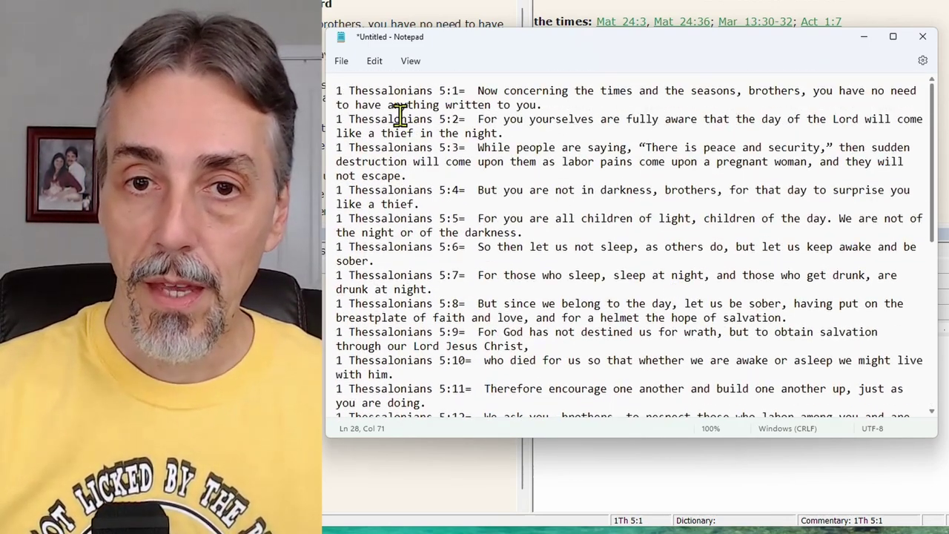
pyautogui.click(343, 62)
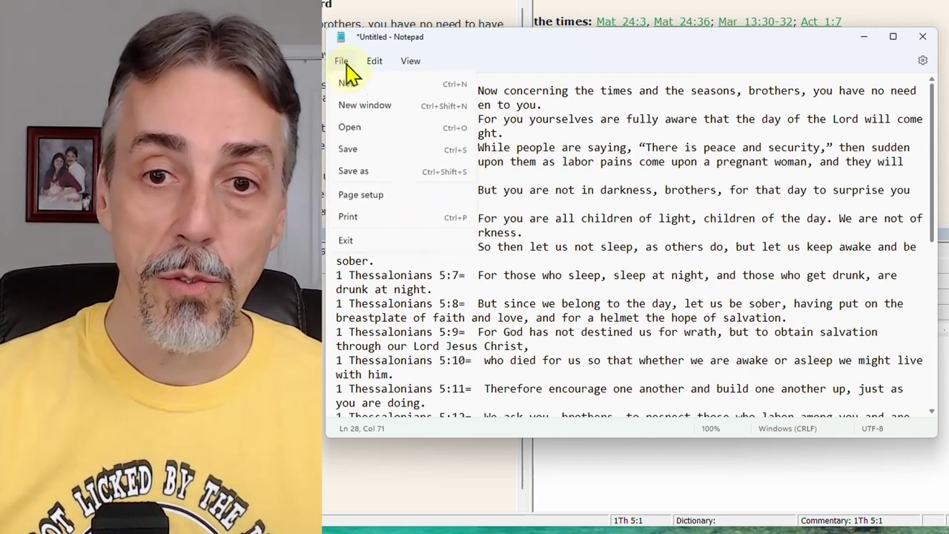
# - Save the verse list as a '1 Thessalonians 5' text file with UTF-8 encoding
pyautogui.click(379, 178)
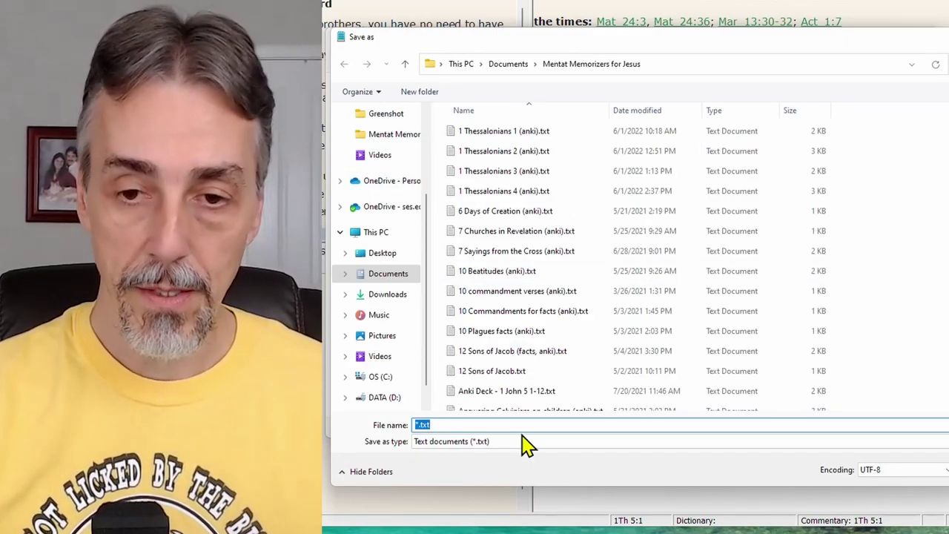
pyautogui.write('1 Thessalonians')
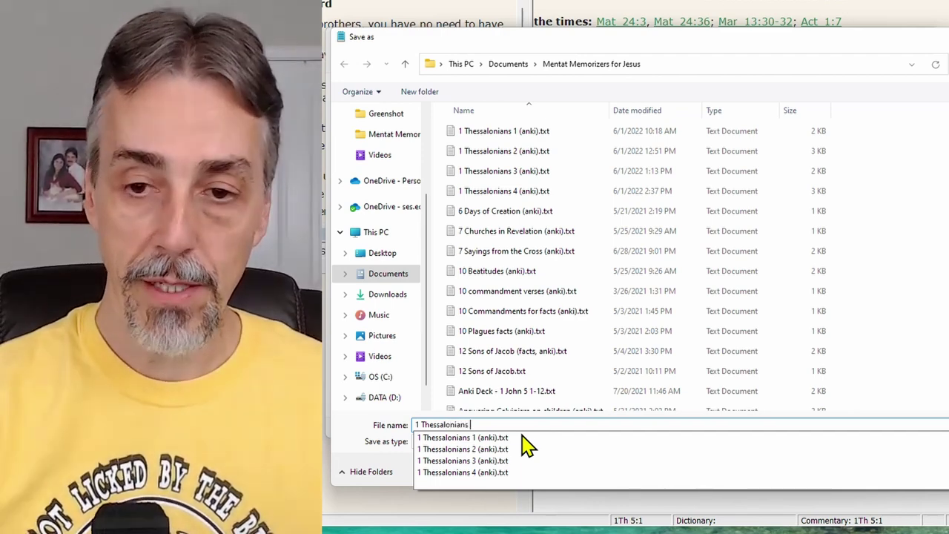
pyautogui.write('5')
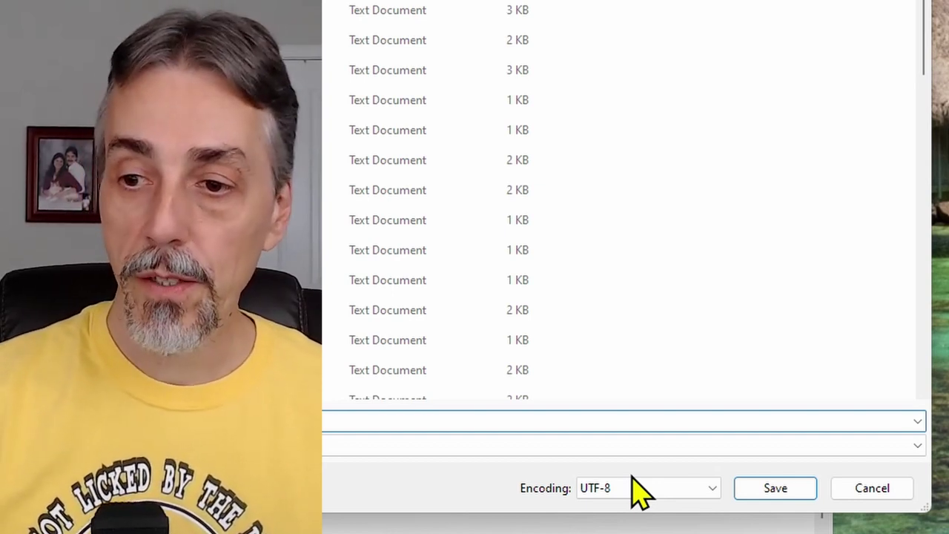
pyautogui.click(795, 491)
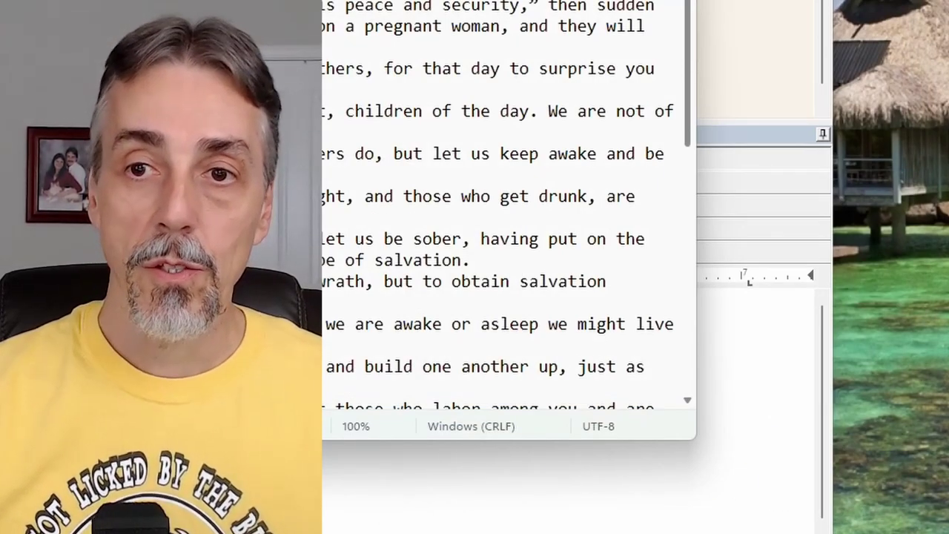
# - Switch to Anki and load 1 Thessalonians 5 (anki).txt into the Import dialog
pyautogui.hotkey('alt', 'Tab')
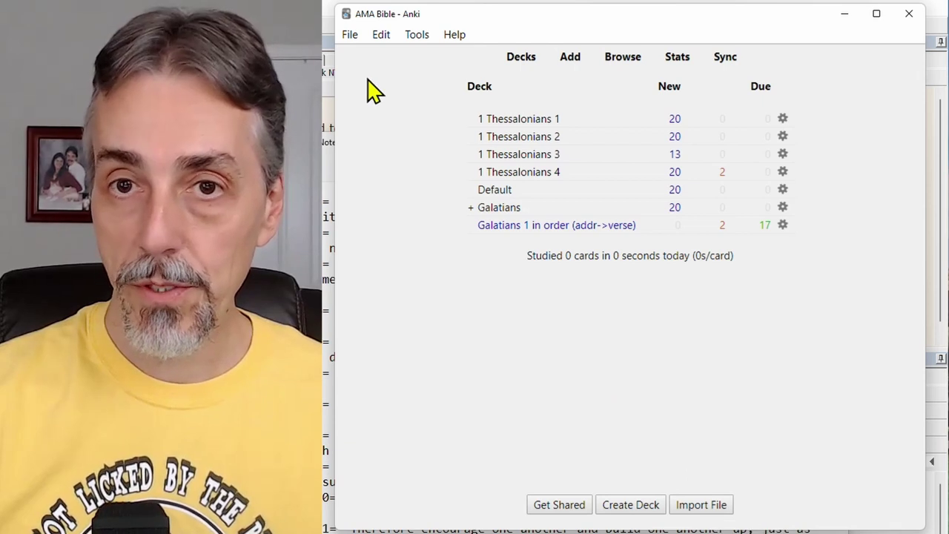
pyautogui.click(350, 37)
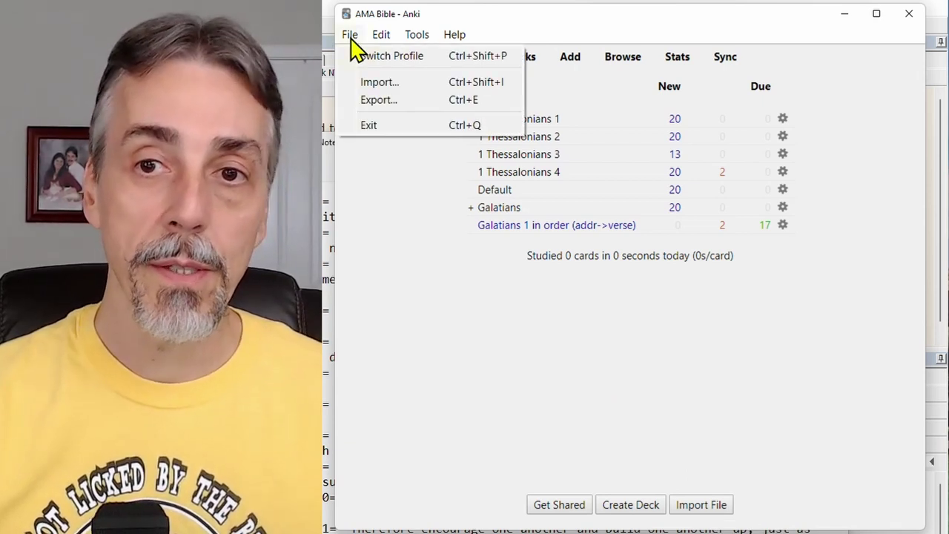
pyautogui.click(403, 84)
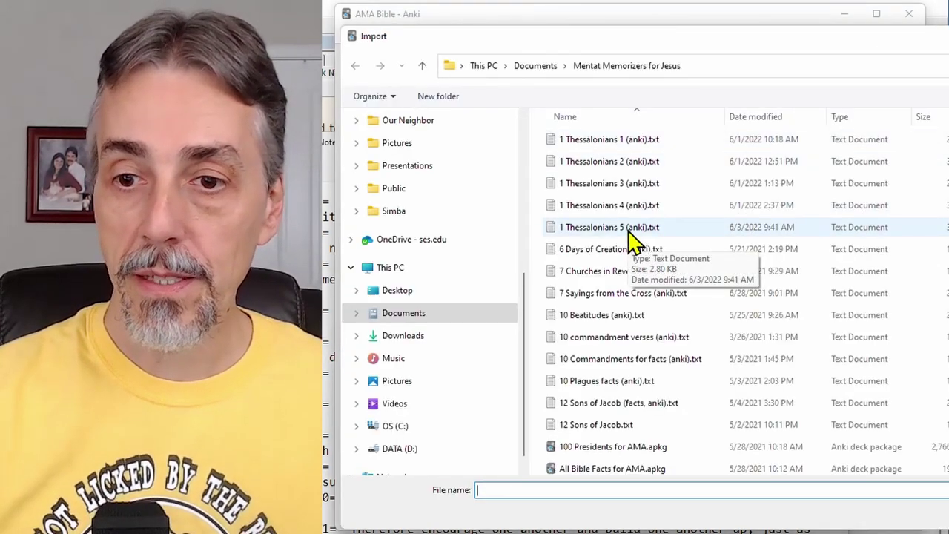
pyautogui.click(628, 235)
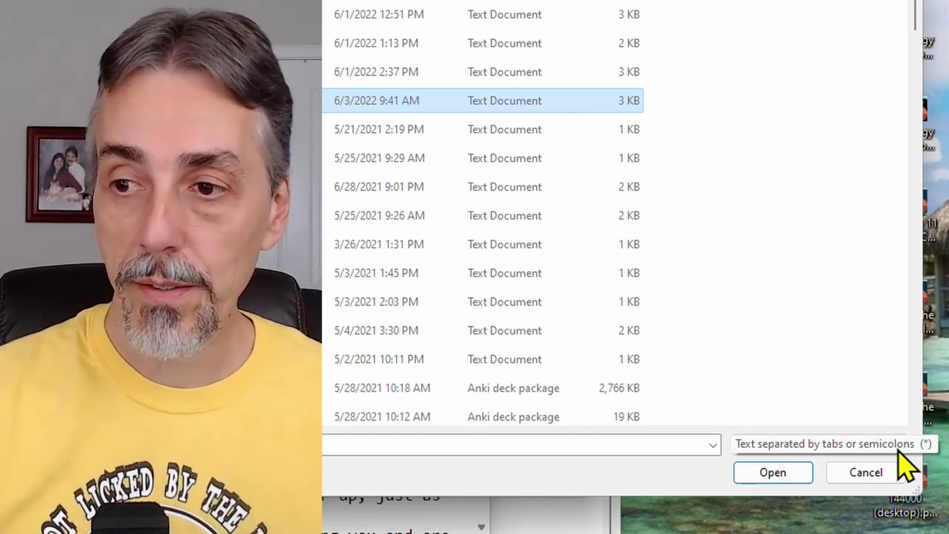
pyautogui.click(772, 472)
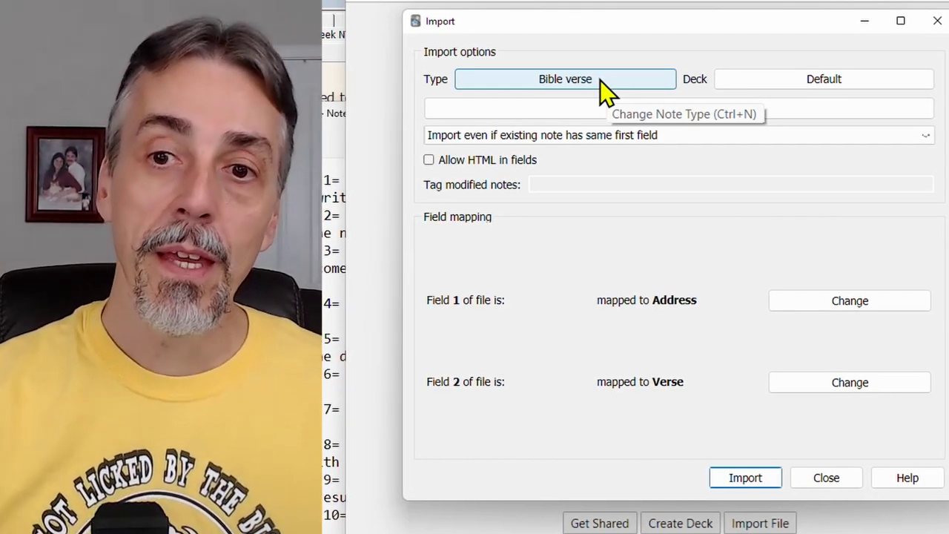
# - Review the note types, then create a new '1 Thessalonians 5' deck as the import target
pyautogui.click(600, 81)
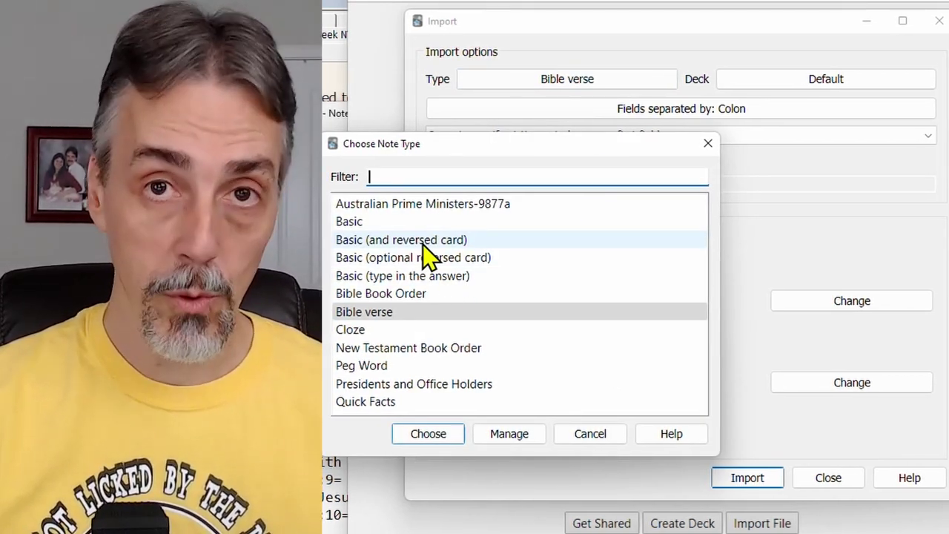
pyautogui.click(424, 244)
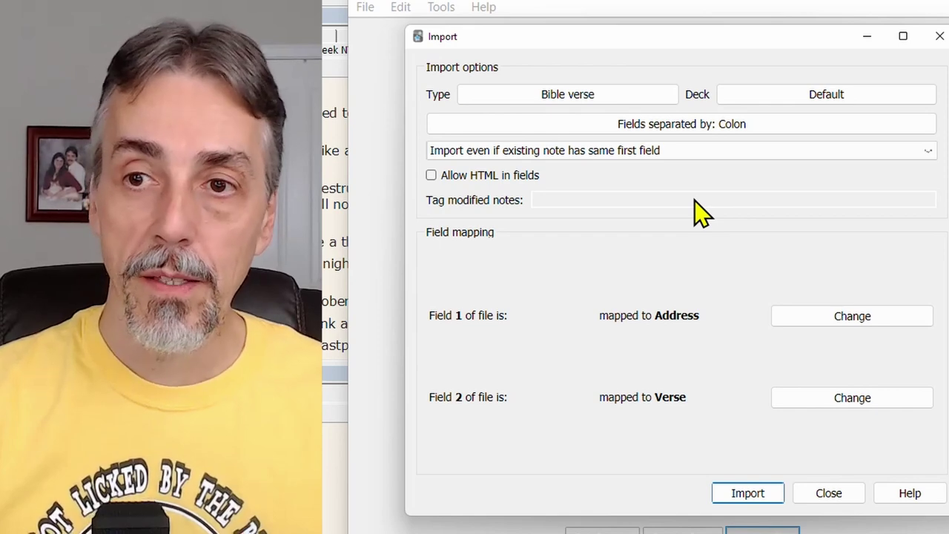
pyautogui.click(767, 96)
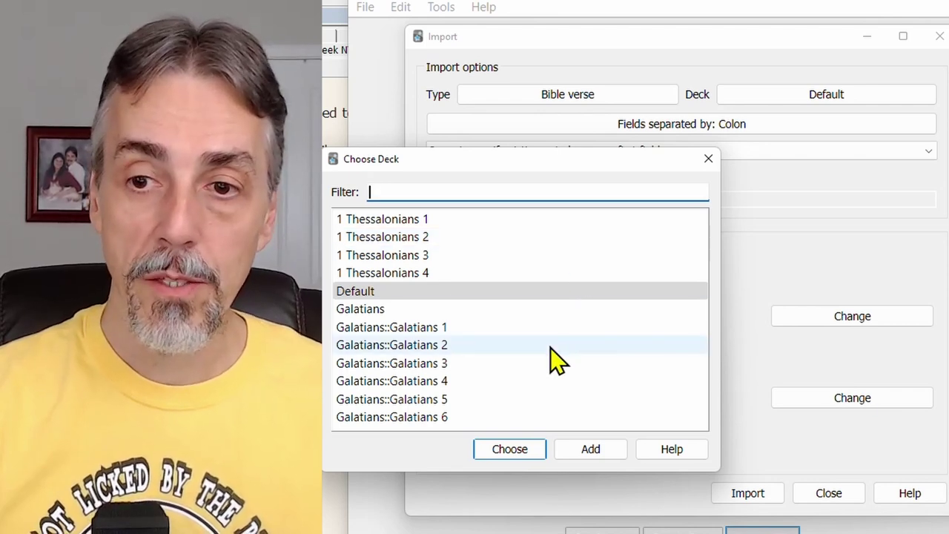
pyautogui.click(604, 453)
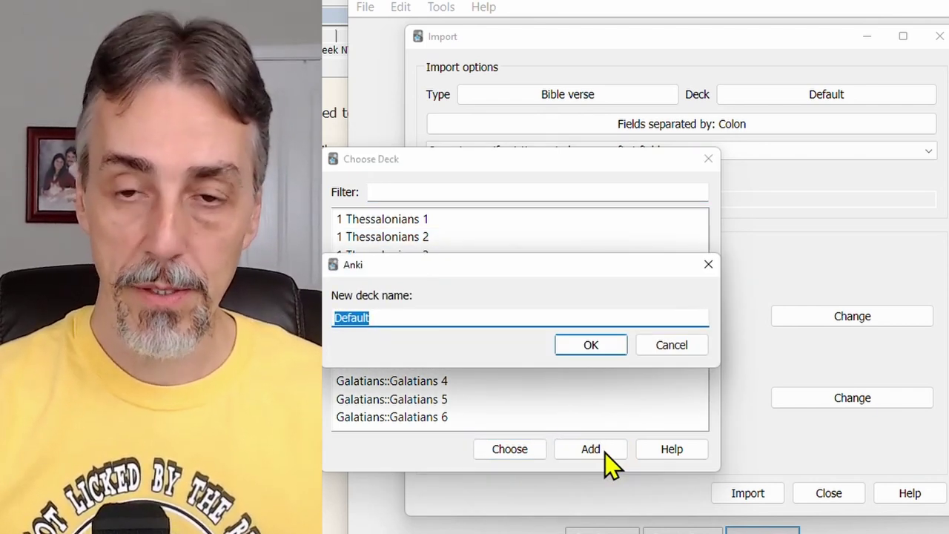
pyautogui.write('1 Thessalonians 5')
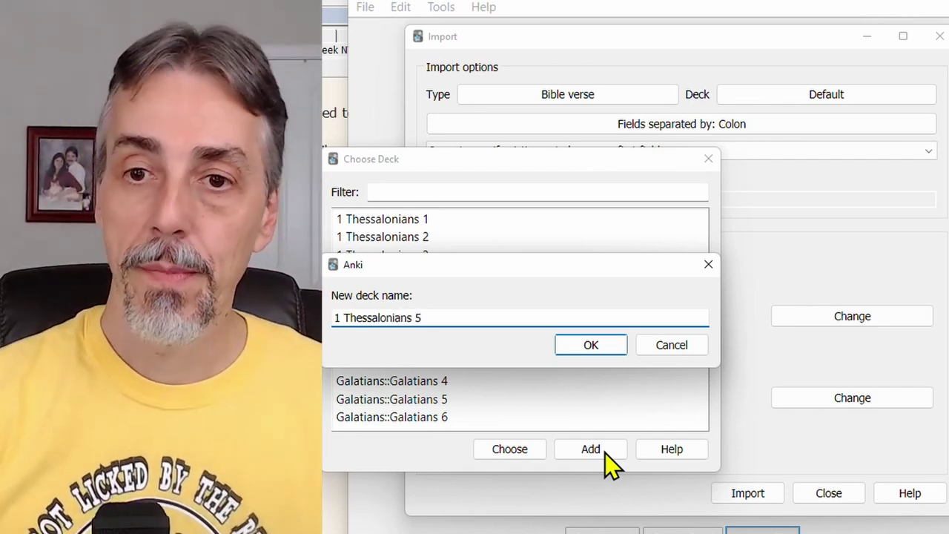
pyautogui.press('Return')
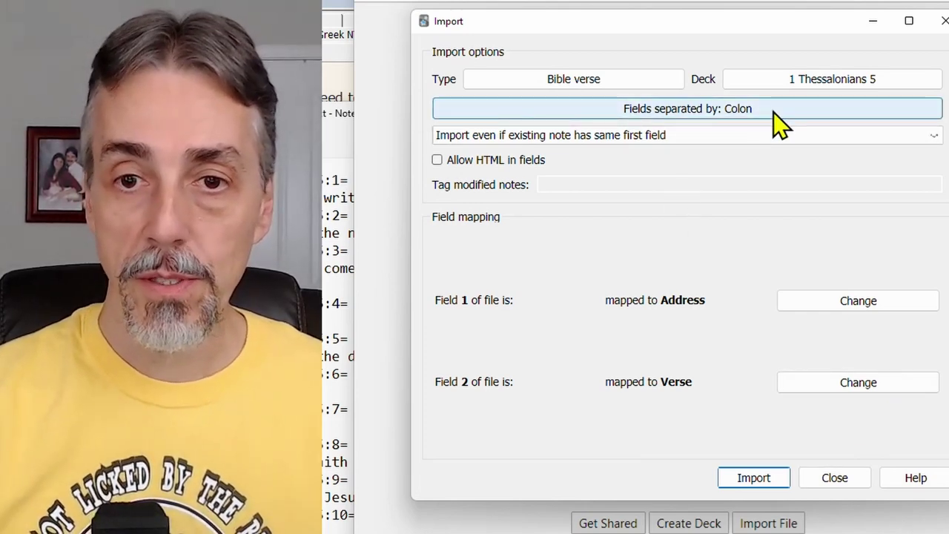
# - Change the import's field separator from colon to '='
pyautogui.click(773, 123)
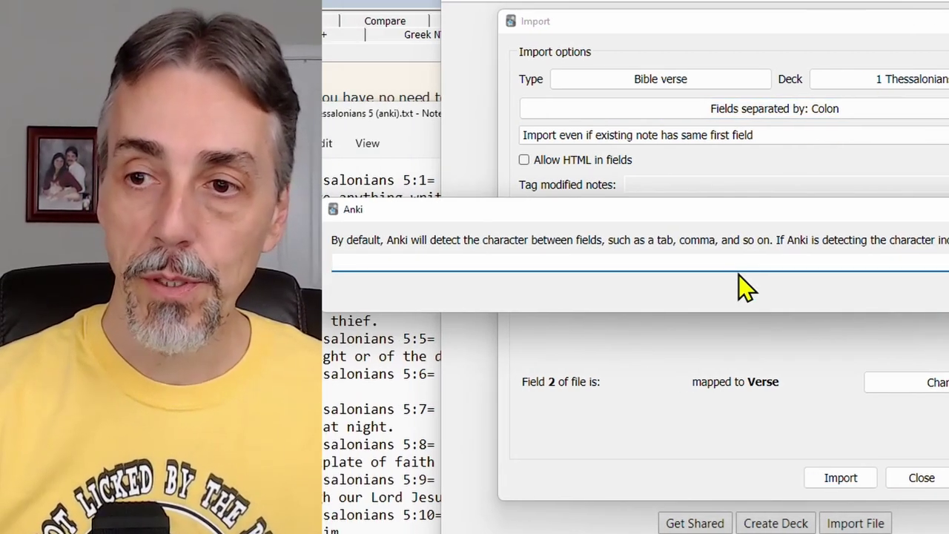
pyautogui.press('Return')
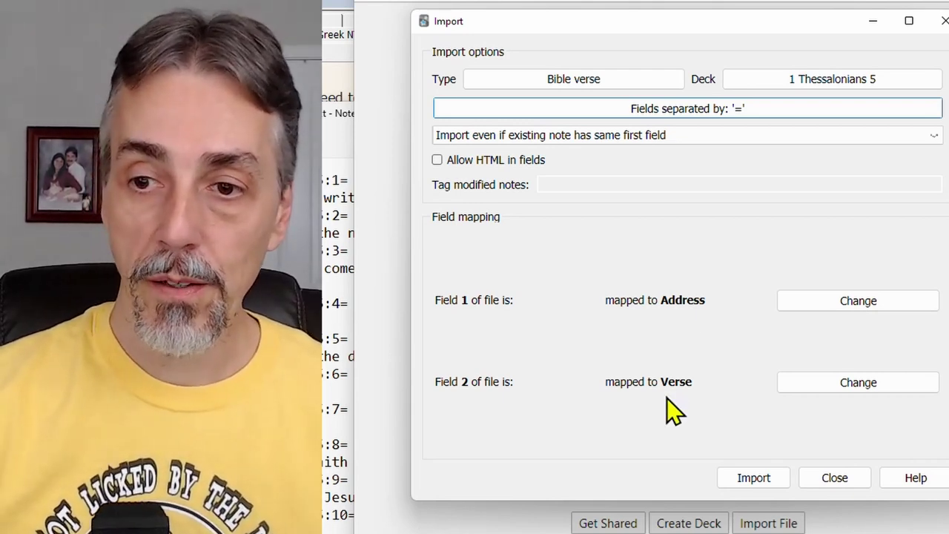
# - Run the import, adding 28 notes to 1 Thessalonians 5, and close the summary
pyautogui.click(774, 478)
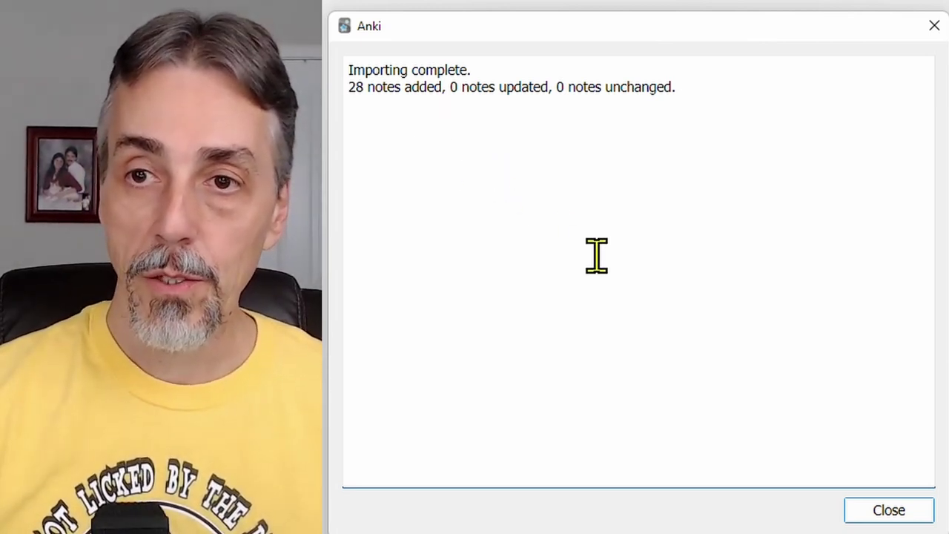
pyautogui.click(886, 511)
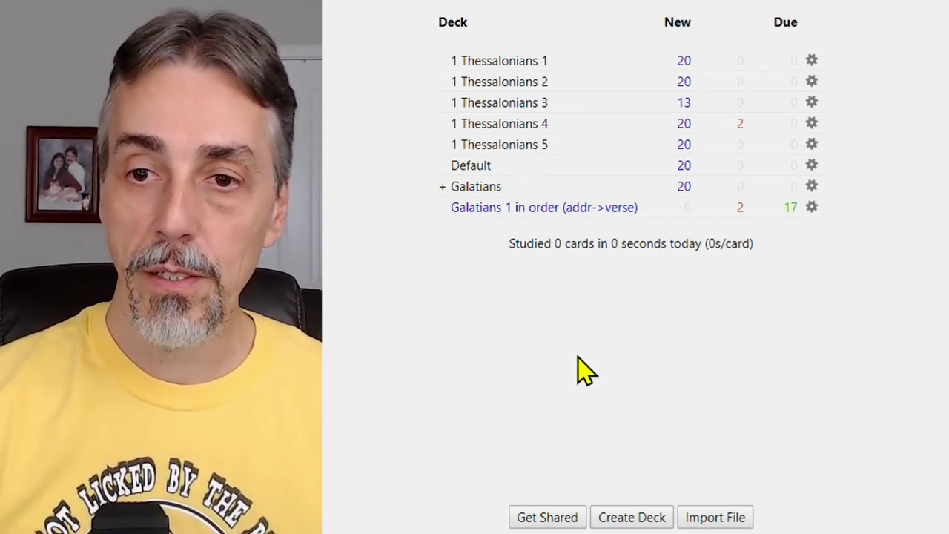
# - Create a new deck named 1 Thessalonians
pyautogui.click(632, 517)
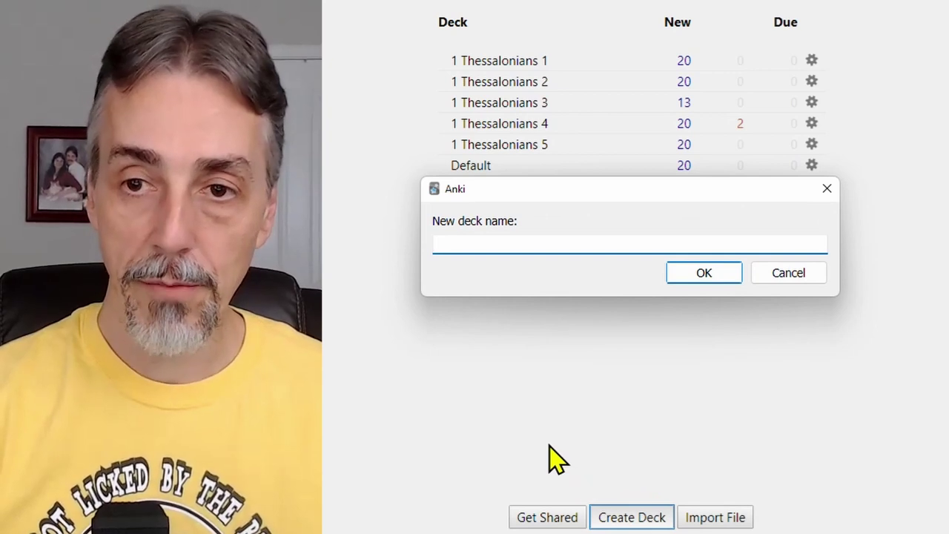
pyautogui.write('1 Thessalonians')
pyautogui.press('Return')
# - Drag the 1 Thessalonians 1 and 4 decks under the parent deck and expand it
pyautogui.moveTo(519, 83); pyautogui.dragTo(519, 64)
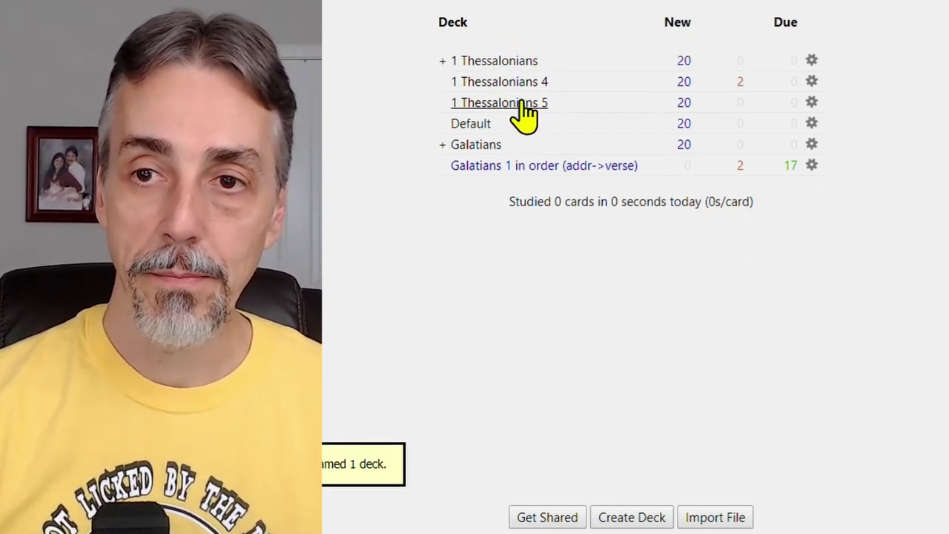
pyautogui.moveTo(520, 96); pyautogui.dragTo(519, 69)
pyautogui.click(443, 60)
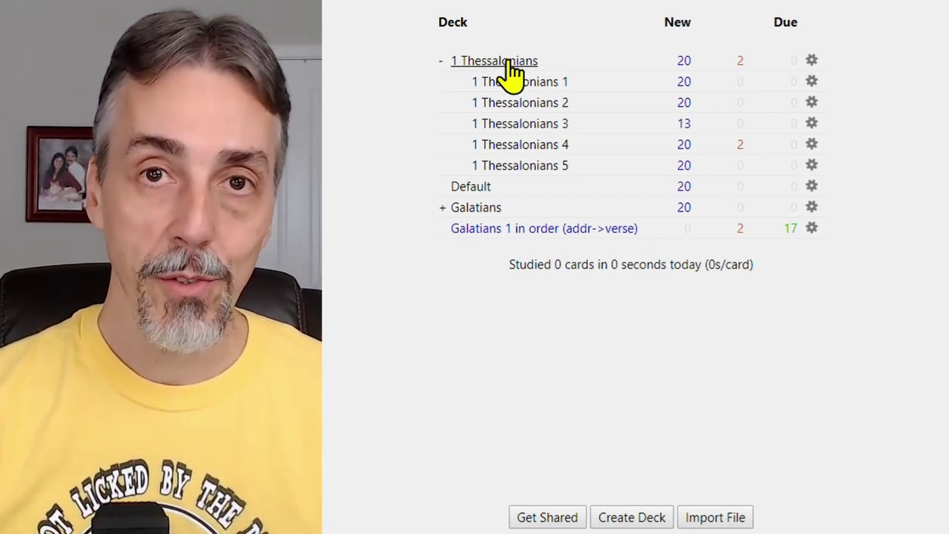
# - Study the new 1 Thessalonians 5 cards: rate 5:1 and 5:3 Good and 5:2 Hard
pyautogui.click(528, 169)
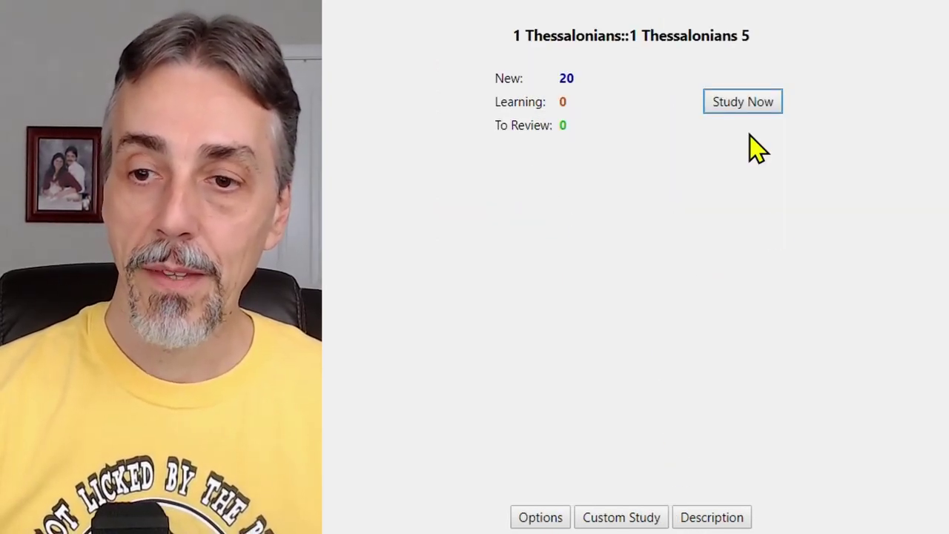
pyautogui.click(745, 110)
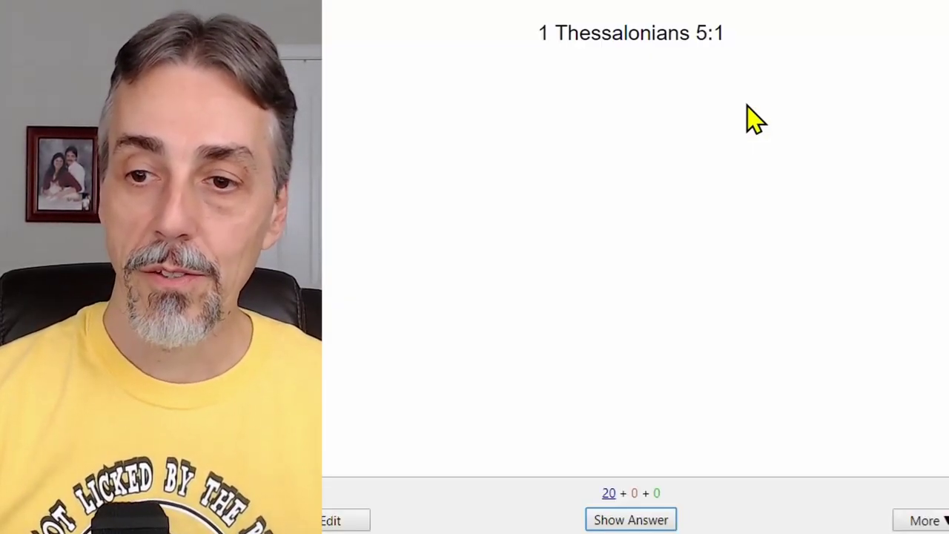
pyautogui.click(634, 521)
pyautogui.click(672, 519)
pyautogui.click(618, 519)
pyautogui.click(581, 521)
pyautogui.click(646, 521)
pyautogui.click(656, 518)
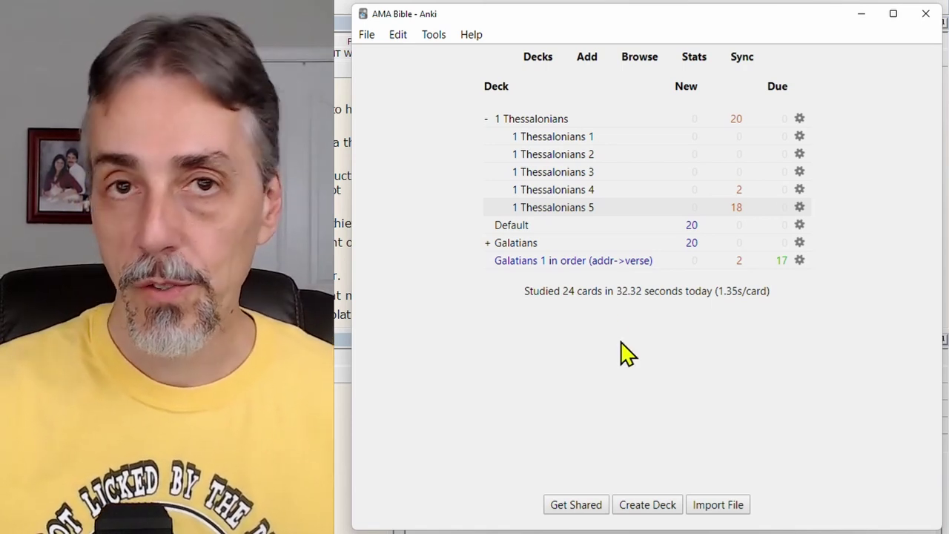
# - Answer four more 1 Thessalonians 5 cards through 5:8 with Good, then return to the deck
pyautogui.click(572, 214)
pyautogui.click(741, 157)
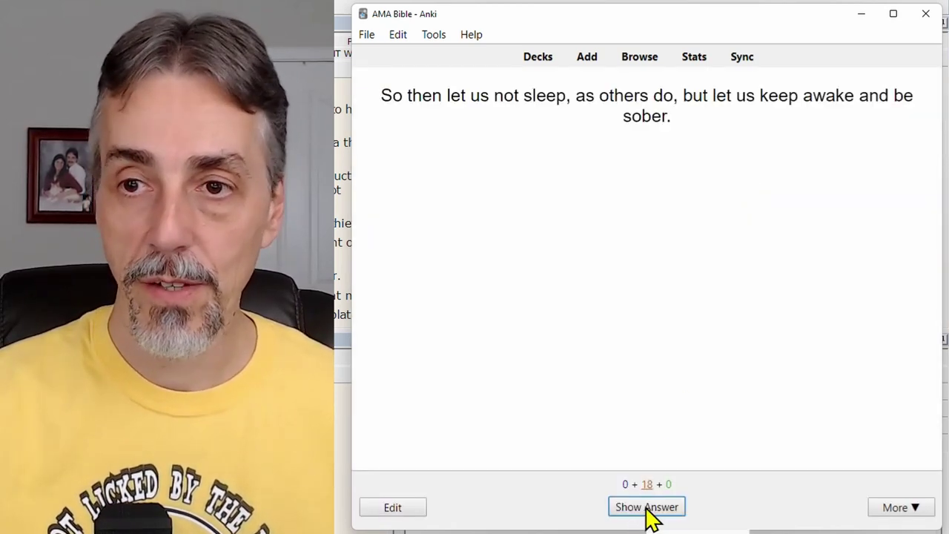
pyautogui.click(646, 508)
pyautogui.click(679, 510)
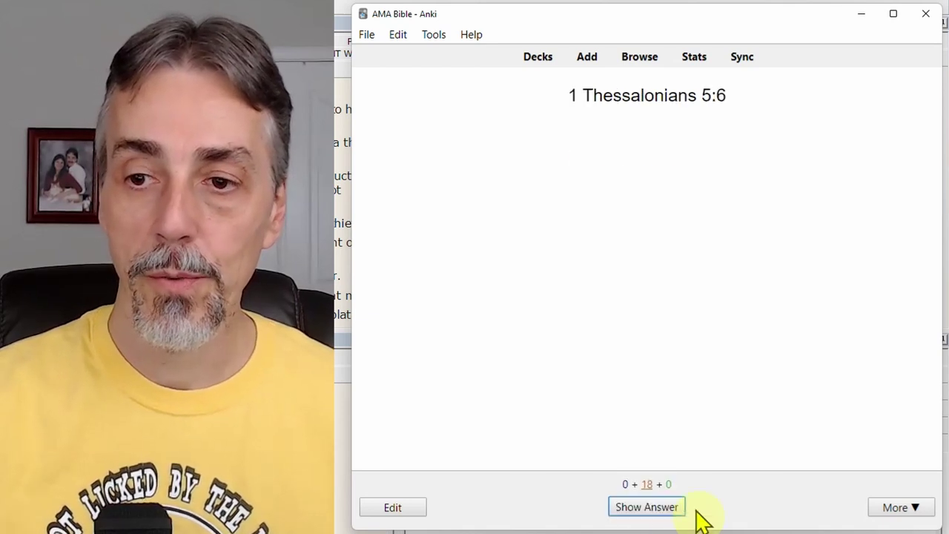
pyautogui.click(659, 519)
pyautogui.click(667, 515)
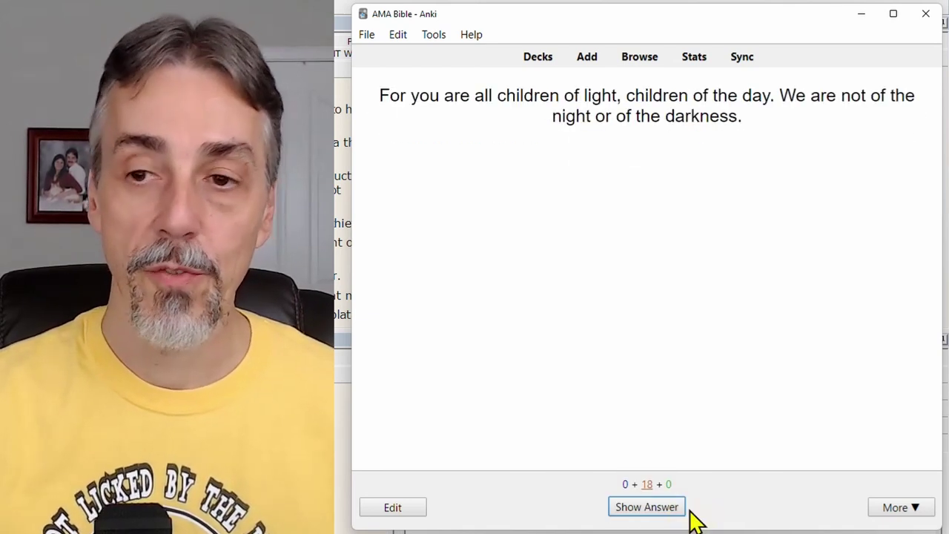
pyautogui.click(627, 522)
pyautogui.click(688, 517)
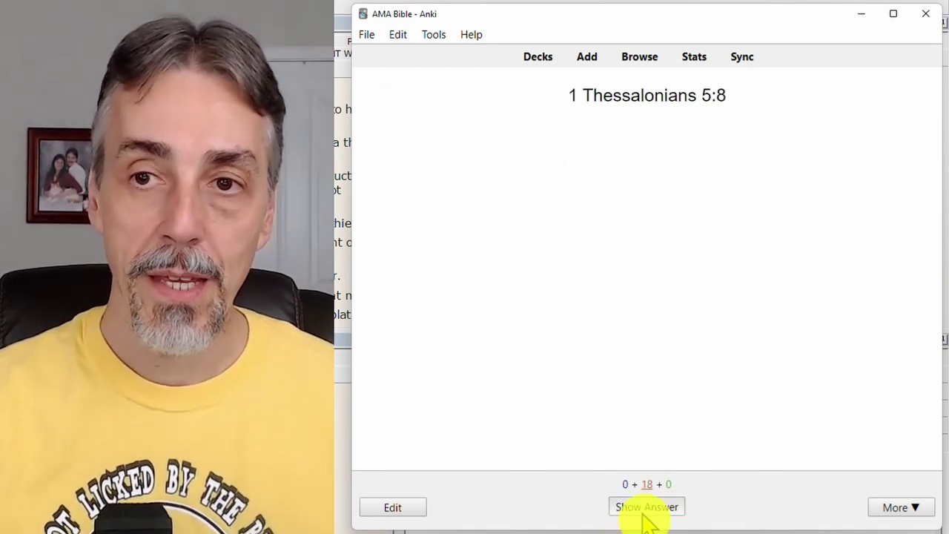
pyautogui.click(648, 515)
pyautogui.click(700, 519)
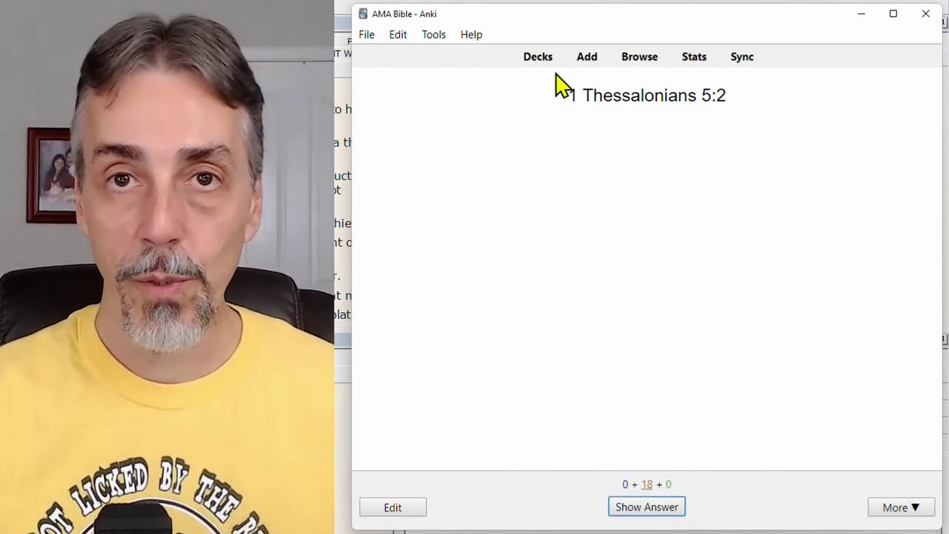
pyautogui.click(557, 63)
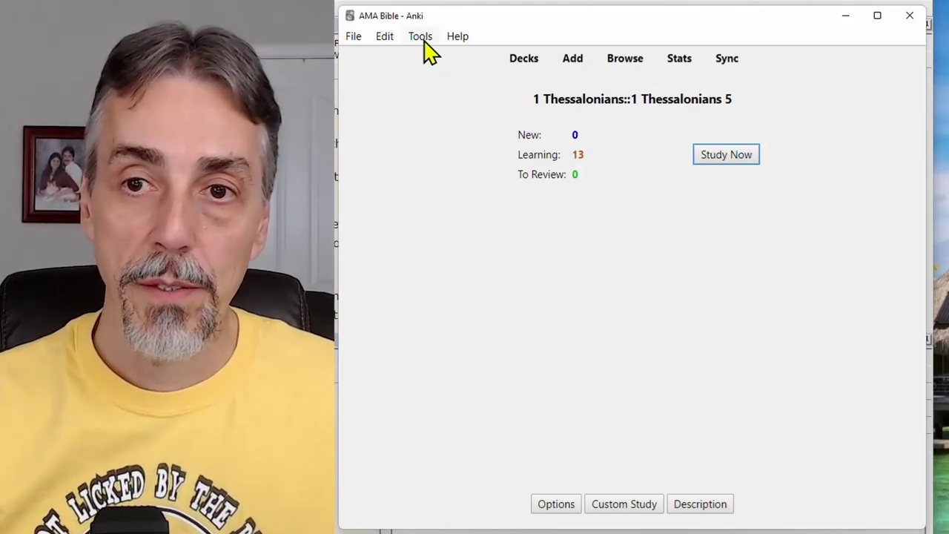
# - Create a new filtered deck named '1Thess 5 (in order)'
pyautogui.click(422, 38)
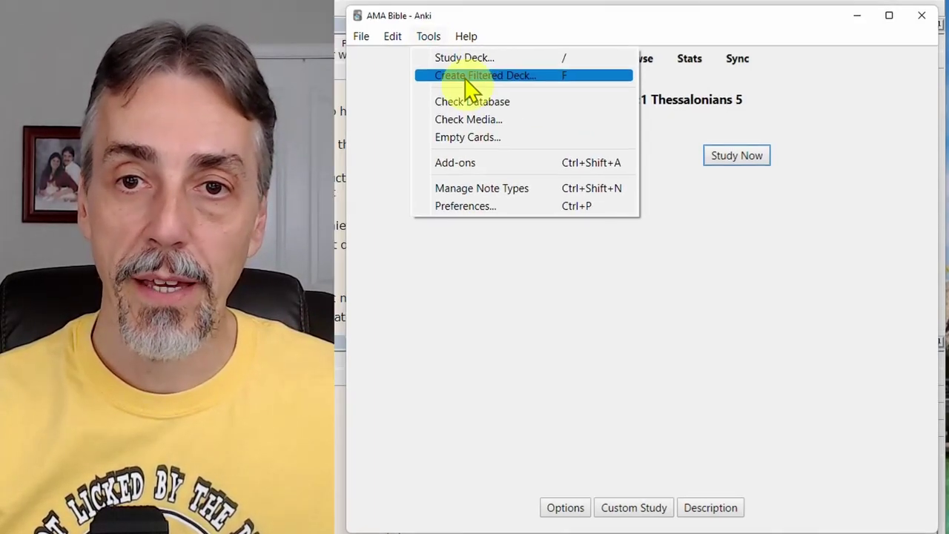
pyautogui.click(465, 80)
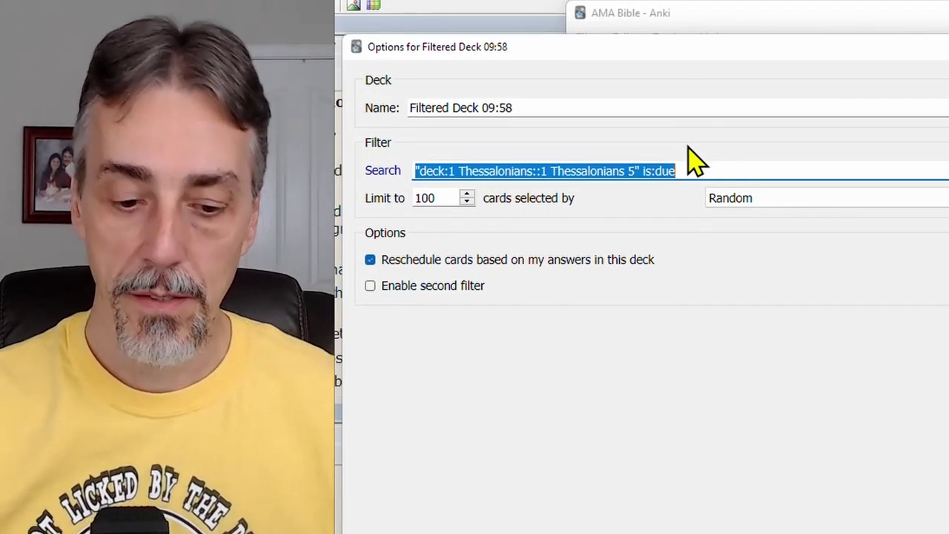
pyautogui.hotkey('shift', 'Tab')
pyautogui.write('1')
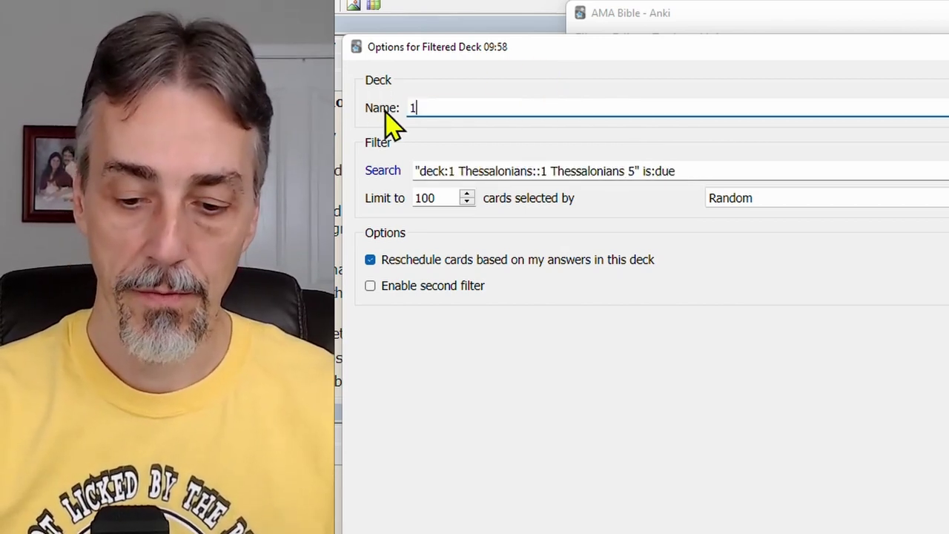
pyautogui.write('Thess 5 (')
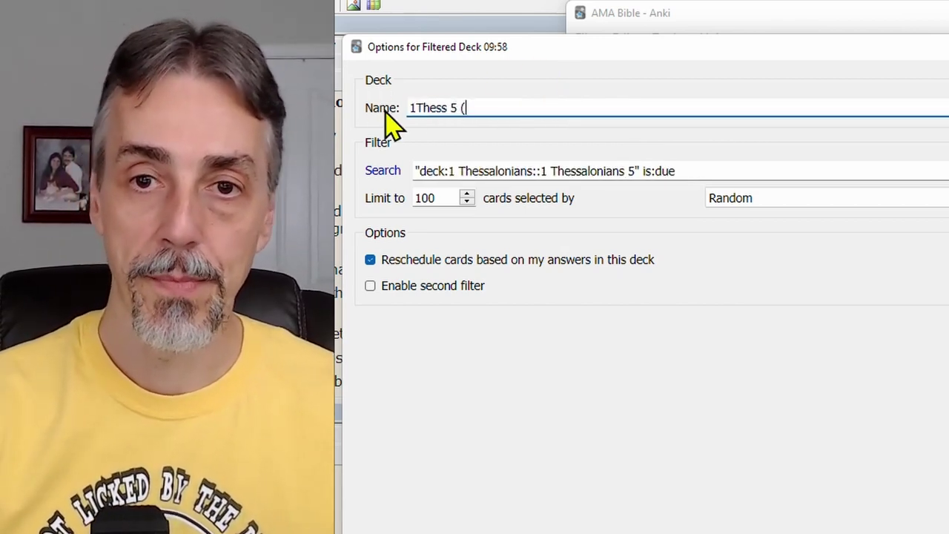
pyautogui.write('in order)')
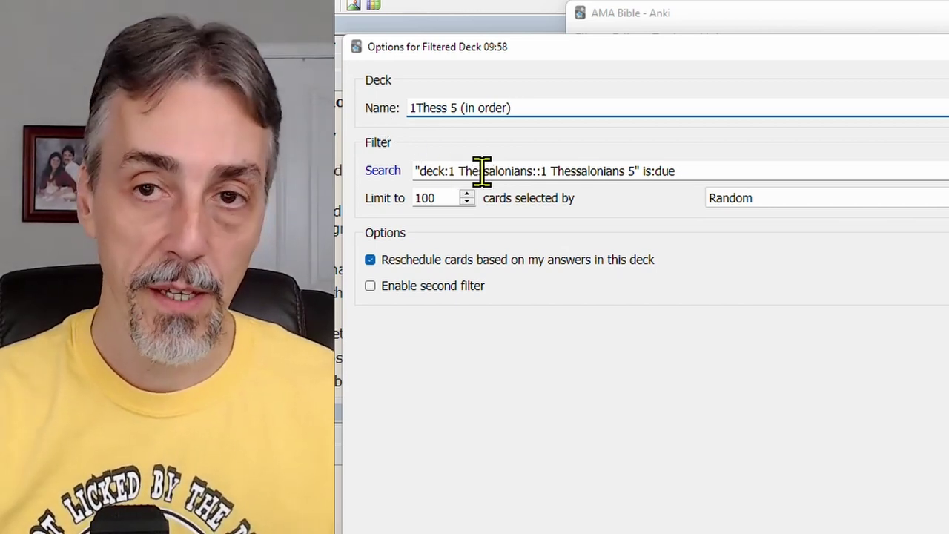
# - Replace is:due with AND "card:1" in the search, order by Order added, and disable rescheduling
pyautogui.click(703, 171)
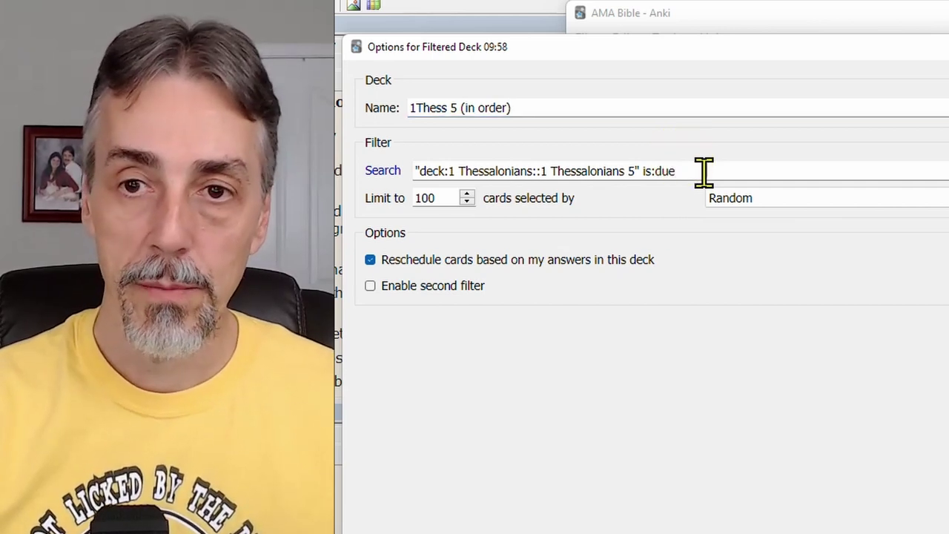
pyautogui.press('BackSpace')
pyautogui.press('BackSpace')
pyautogui.press('BackSpace')
pyautogui.press('BackSpace')
pyautogui.press('BackSpace')
pyautogui.press('BackSpace')
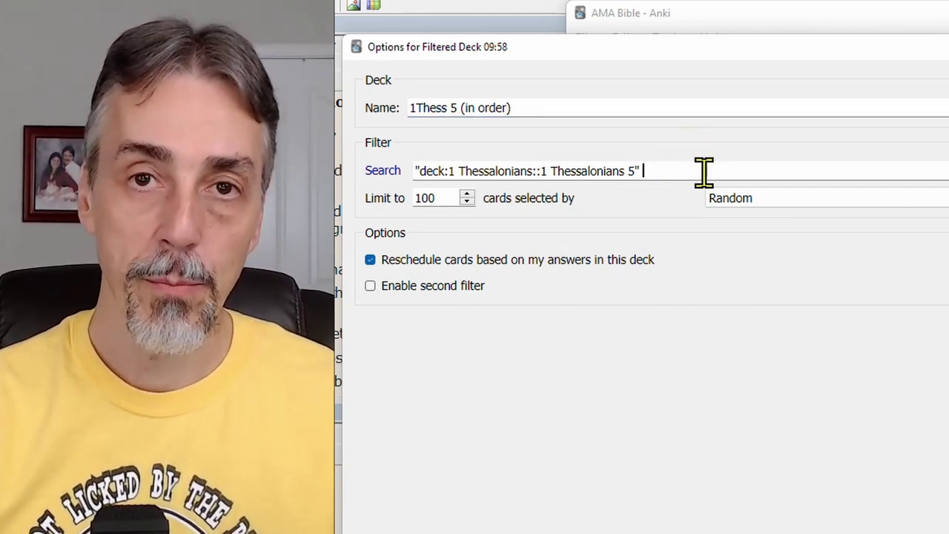
pyautogui.write('AND "card')
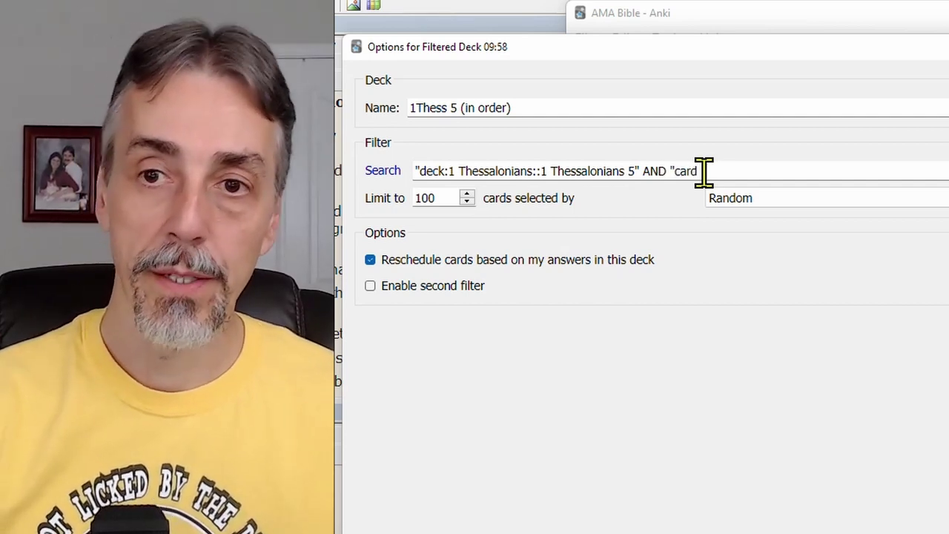
pyautogui.write(':1"')
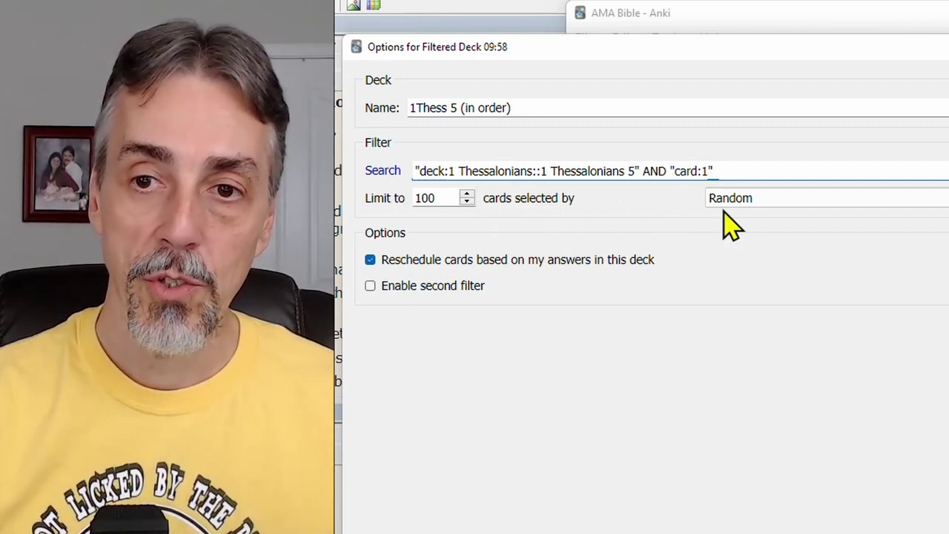
pyautogui.click(787, 205)
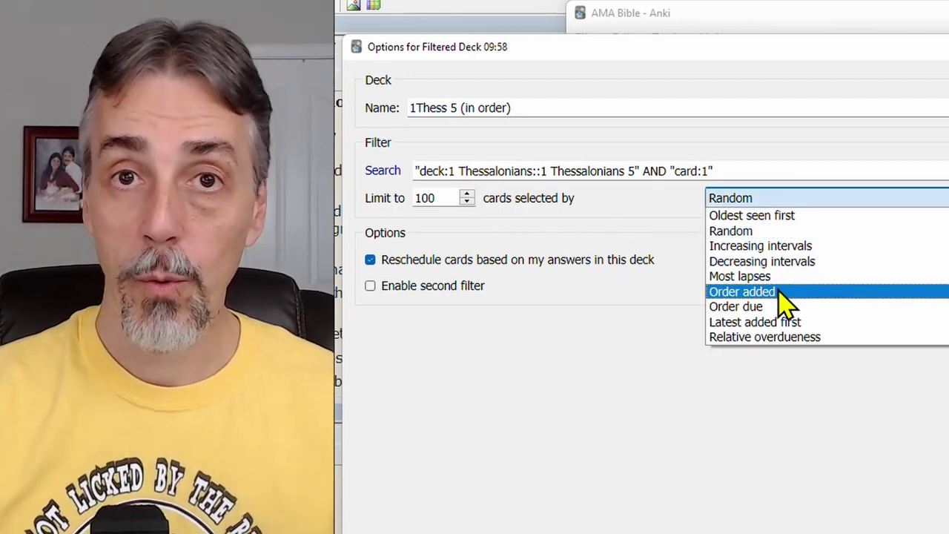
pyautogui.click(727, 295)
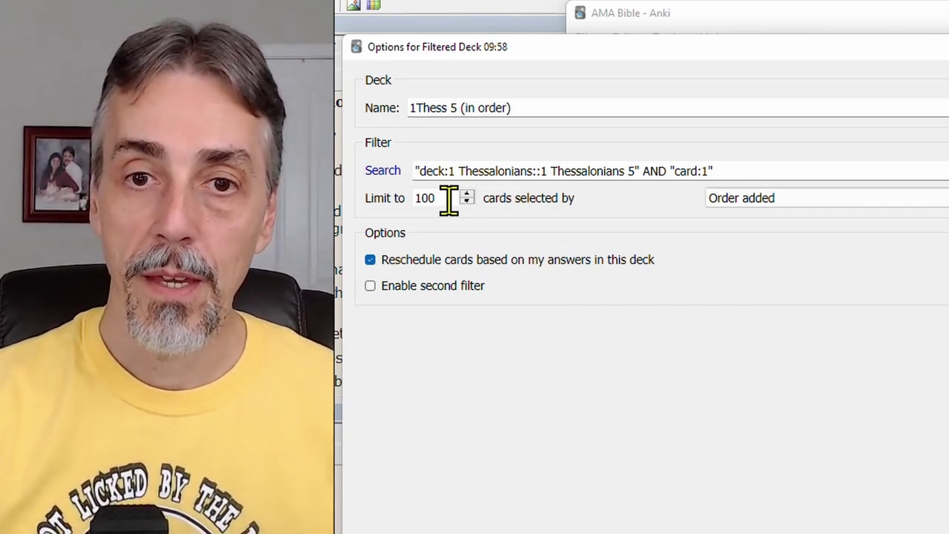
pyautogui.click(370, 259)
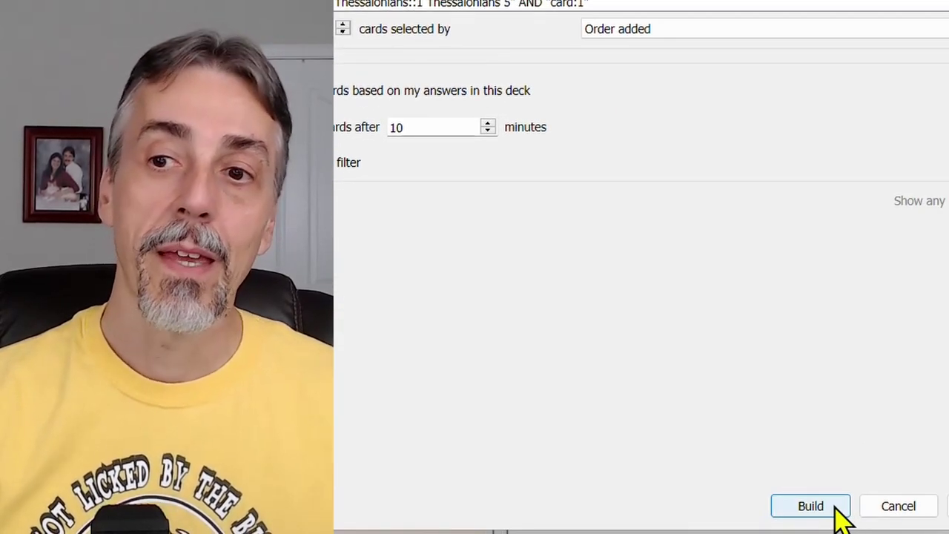
# - Build the filtered deck and start studying 1Thess 5 (in order)
pyautogui.click(810, 505)
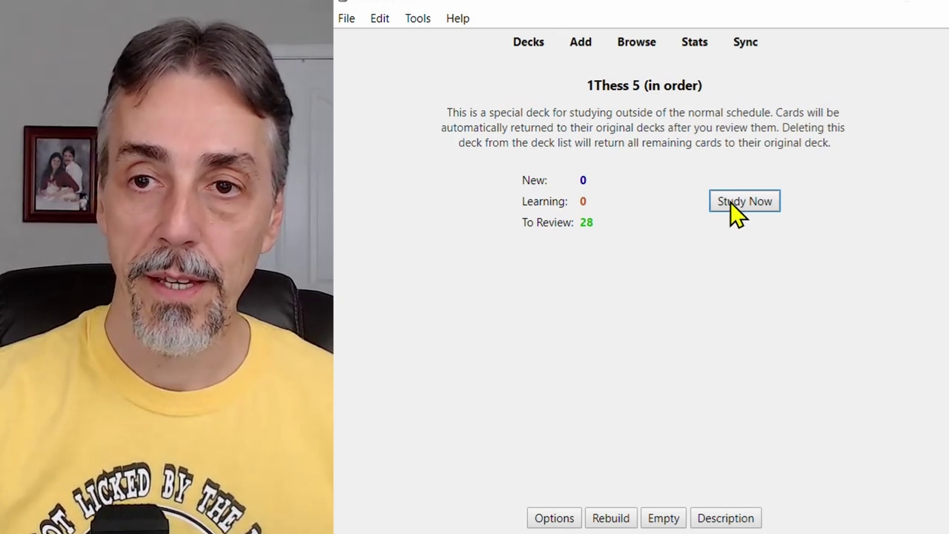
pyautogui.click(529, 47)
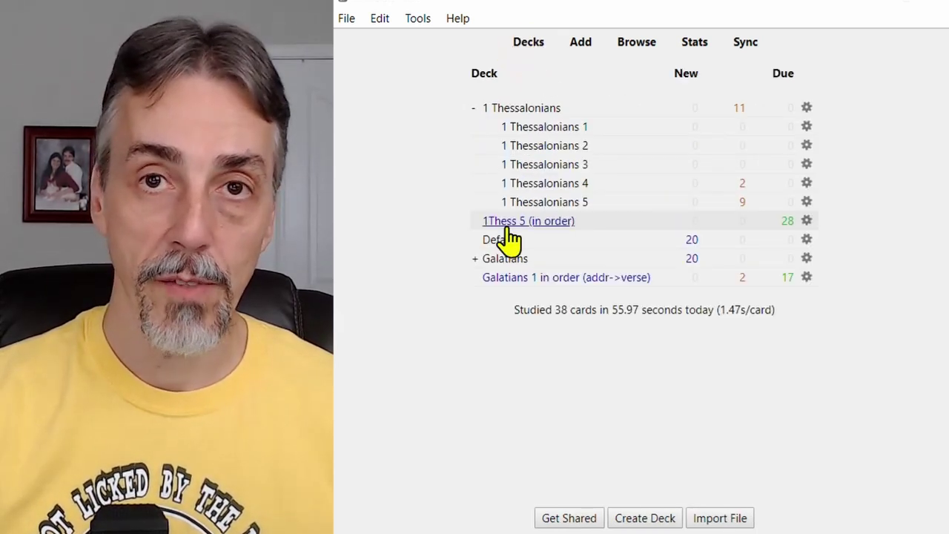
pyautogui.click(564, 224)
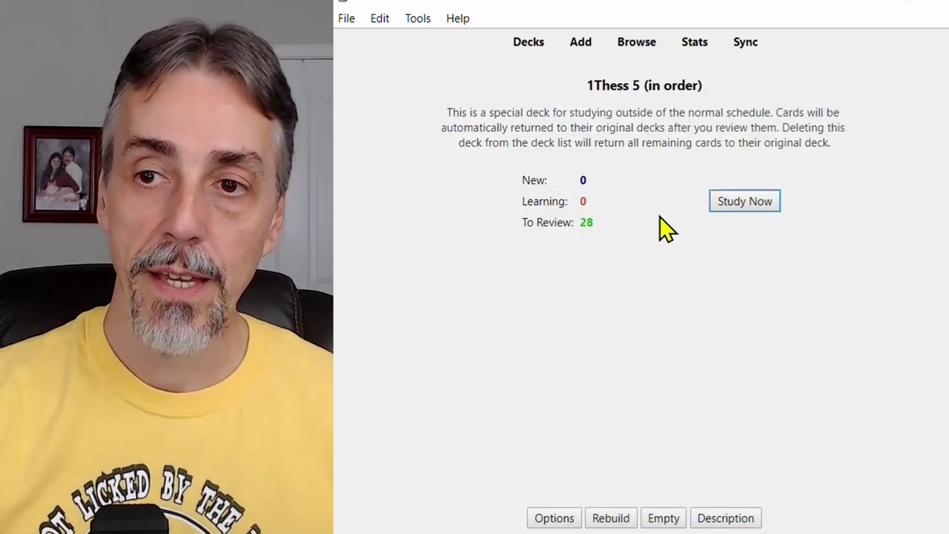
pyautogui.click(744, 202)
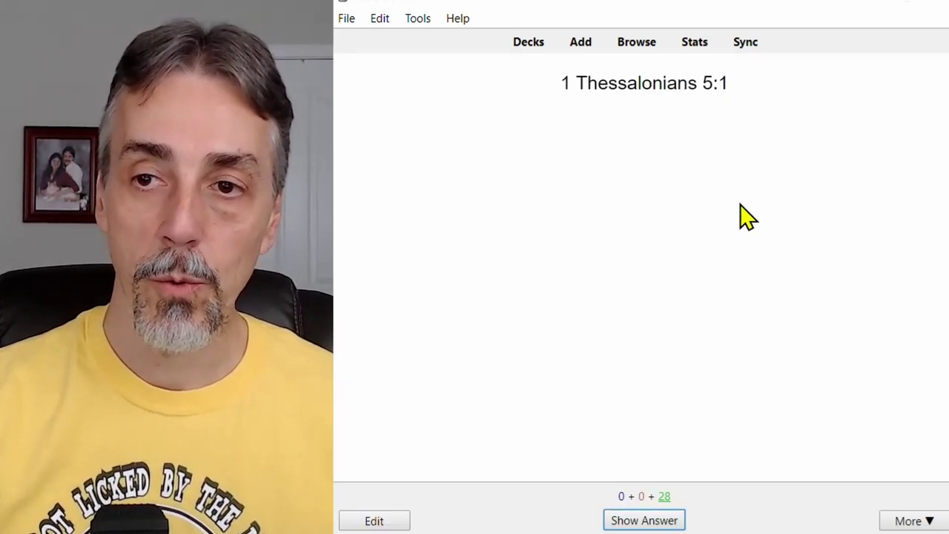
# - Answer verses 5:1 through 5:5 with Good, confirming they appear in order
pyautogui.click(648, 520)
pyautogui.click(701, 522)
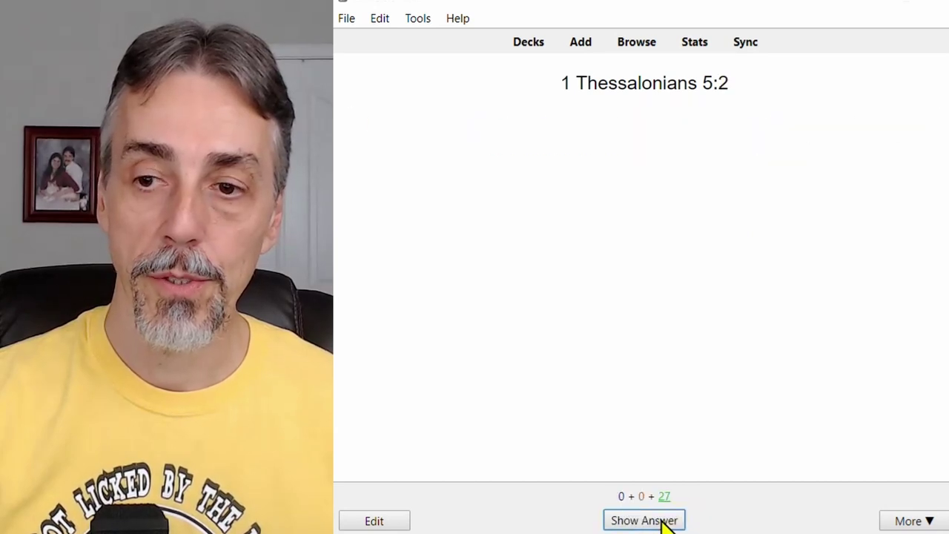
pyautogui.click(660, 522)
pyautogui.click(701, 521)
pyautogui.click(650, 522)
pyautogui.click(702, 522)
pyautogui.click(630, 522)
pyautogui.click(690, 522)
pyautogui.click(624, 523)
pyautogui.click(689, 520)
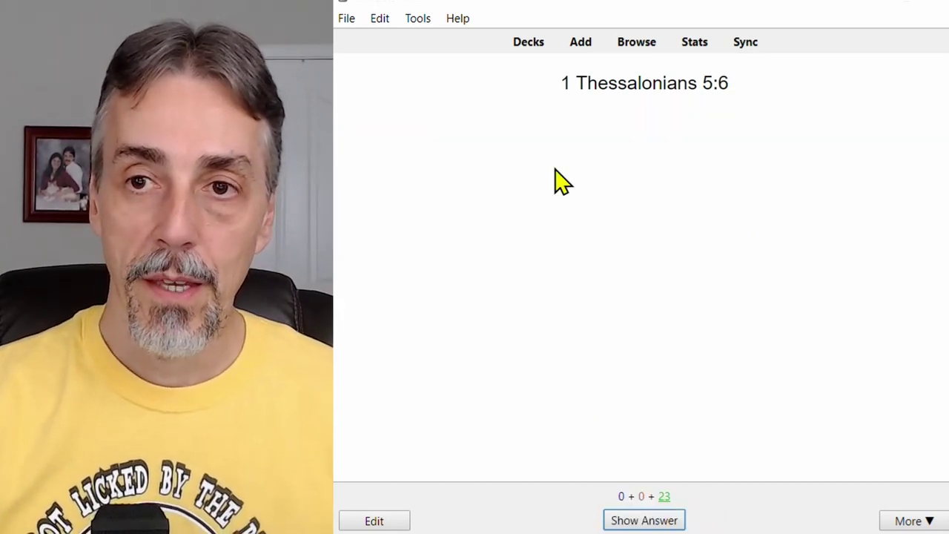
# - Rebuild 1Thess 5 (in order) to restore all 28 cards and start studying again
pyautogui.click(528, 46)
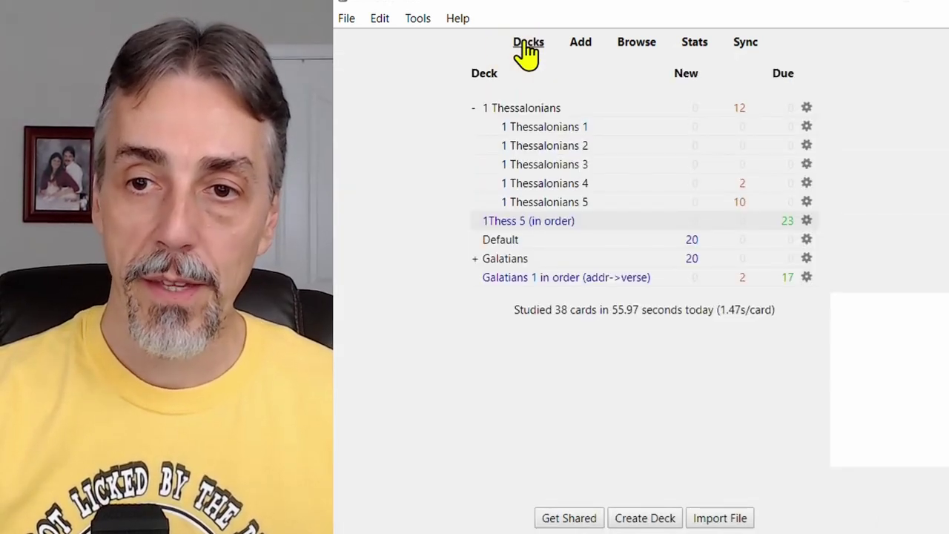
pyautogui.click(538, 223)
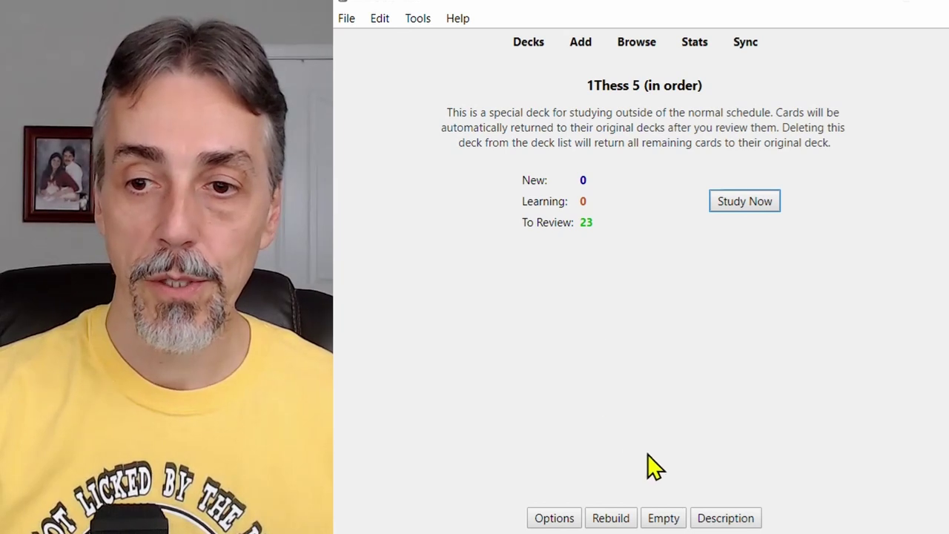
pyautogui.click(610, 518)
pyautogui.click(755, 212)
# - Answer verses 5:1 through 5:5 again, each as remembered, in order
pyautogui.click(655, 520)
pyautogui.click(656, 518)
pyautogui.click(644, 520)
pyautogui.click(686, 521)
pyautogui.click(645, 521)
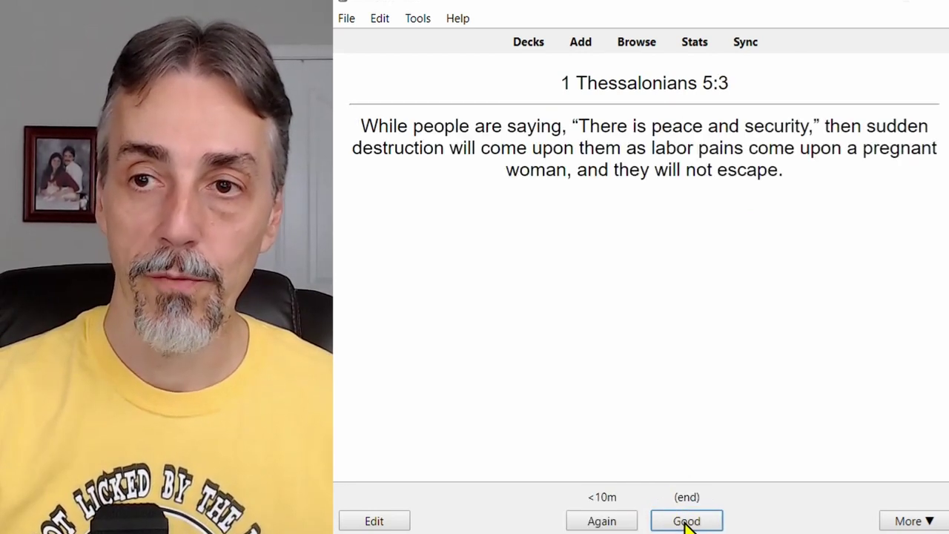
pyautogui.click(687, 521)
pyautogui.click(652, 521)
pyautogui.click(681, 521)
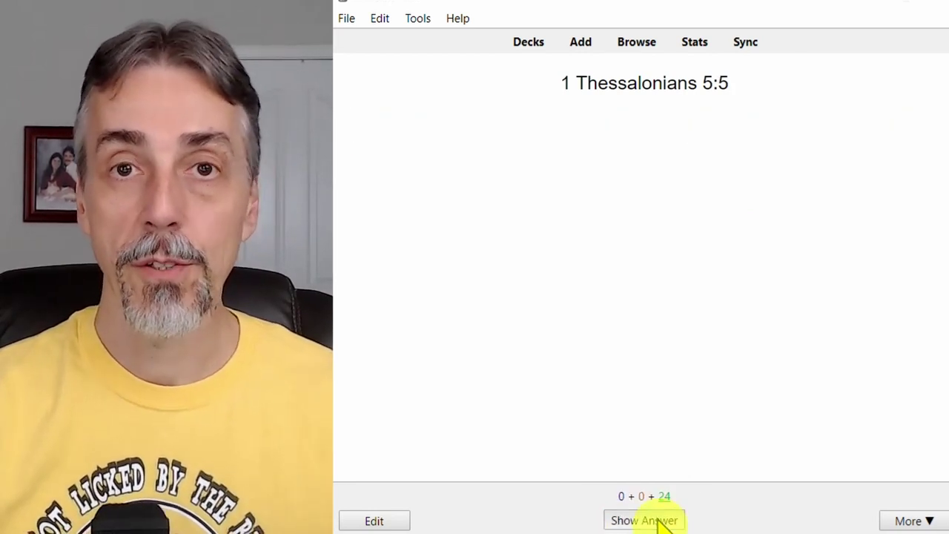
pyautogui.click(656, 520)
pyautogui.click(686, 521)
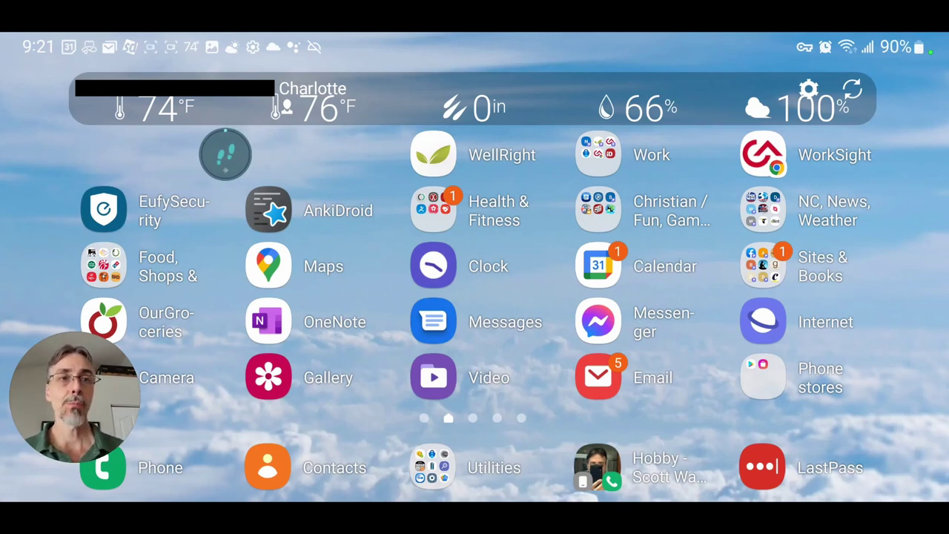
pyautogui.moveTo(673, 414)
pyautogui.mouseDown()
pyautogui.moveTo(381, 207)
pyautogui.moveTo(329, 230)
pyautogui.mouseUp()
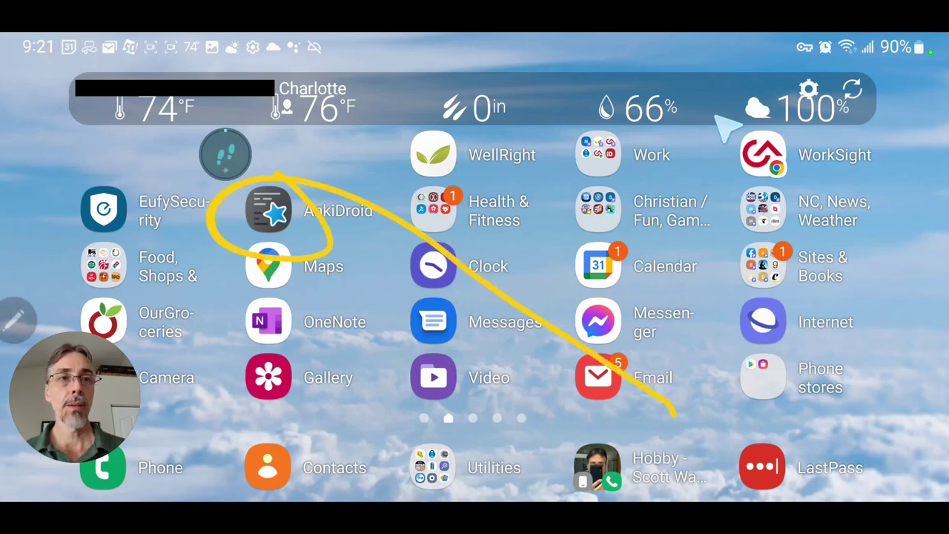
# - Launch AnkiDroid and expand the floating + menu, pointing out Get shared decks
pyautogui.click(268, 210)
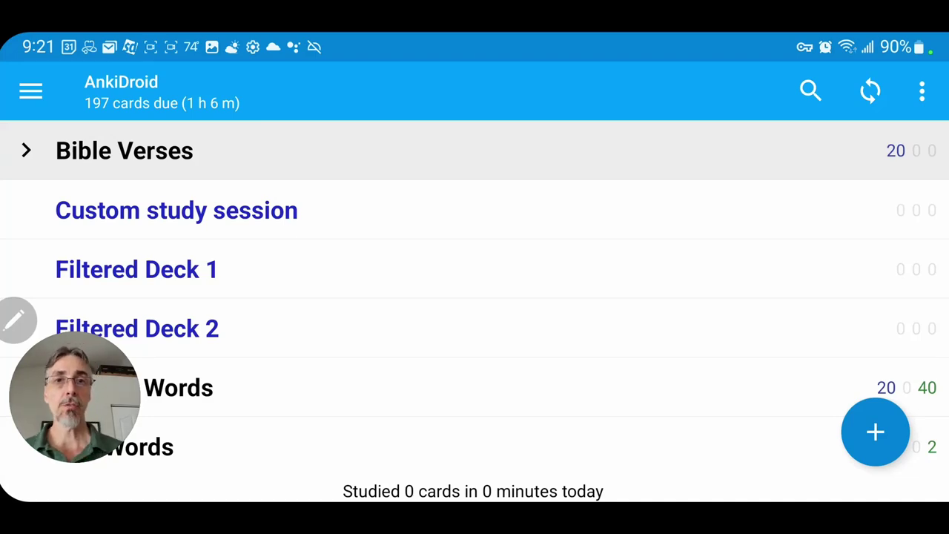
pyautogui.click(41, 92)
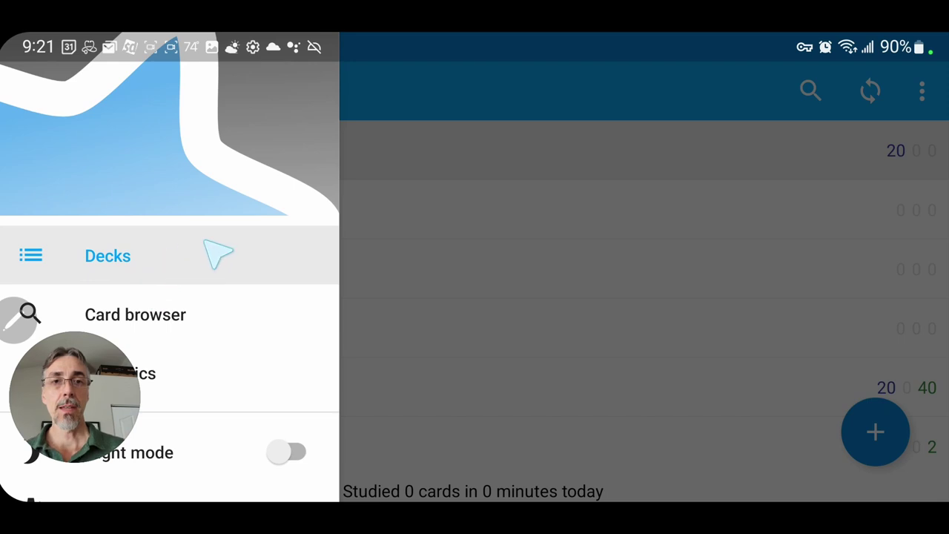
pyautogui.click(424, 241)
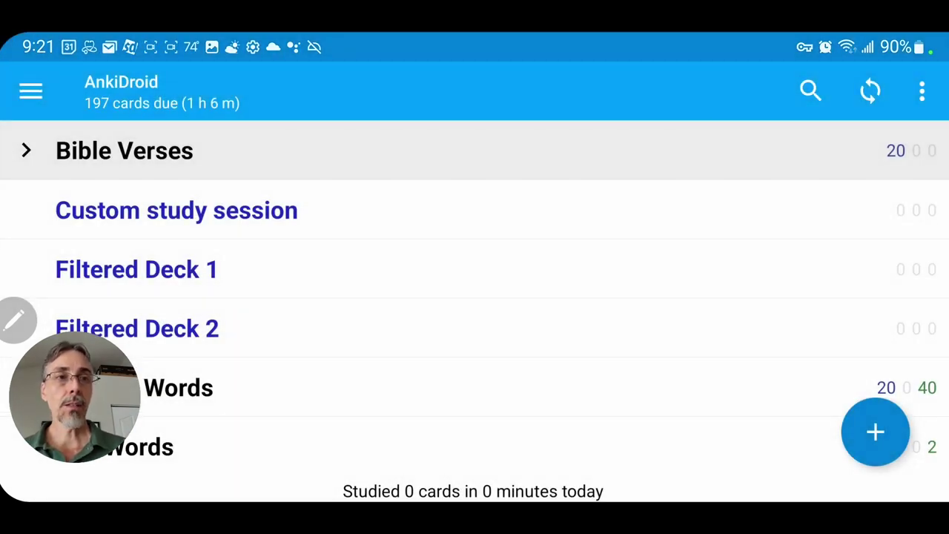
pyautogui.moveTo(500, 249)
pyautogui.mouseDown()
pyautogui.moveTo(851, 386)
pyautogui.moveTo(839, 373)
pyautogui.mouseUp()
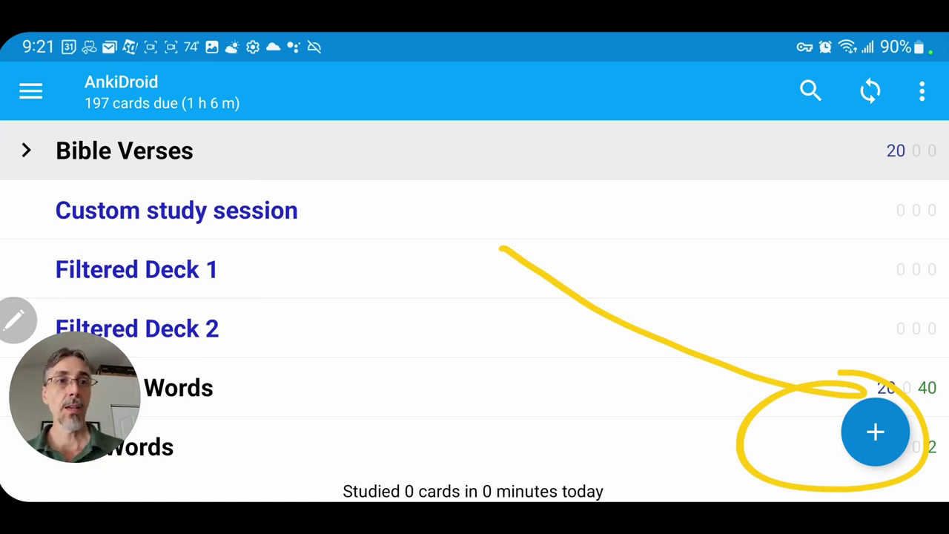
pyautogui.click(876, 431)
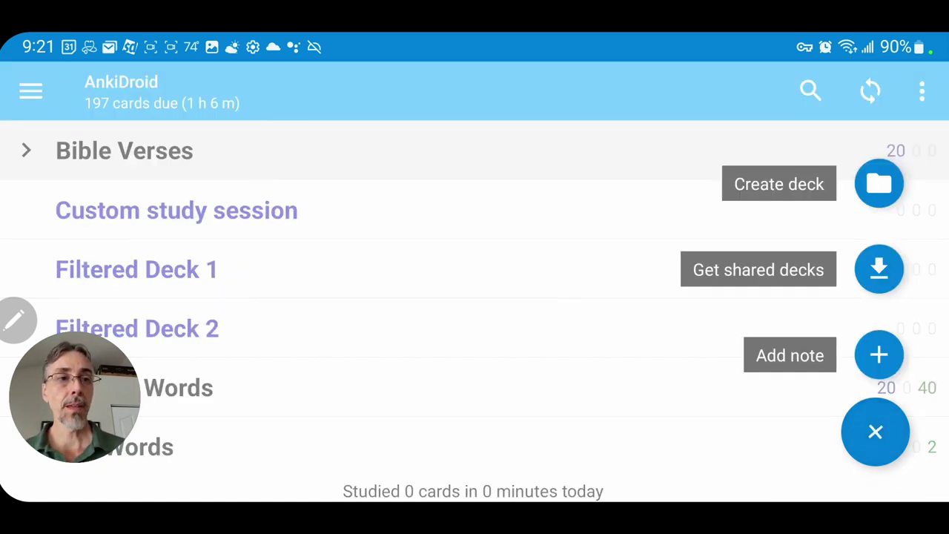
pyautogui.moveTo(907, 229)
pyautogui.mouseDown()
pyautogui.moveTo(859, 230)
pyautogui.moveTo(880, 307)
pyautogui.moveTo(763, 239)
pyautogui.mouseUp()
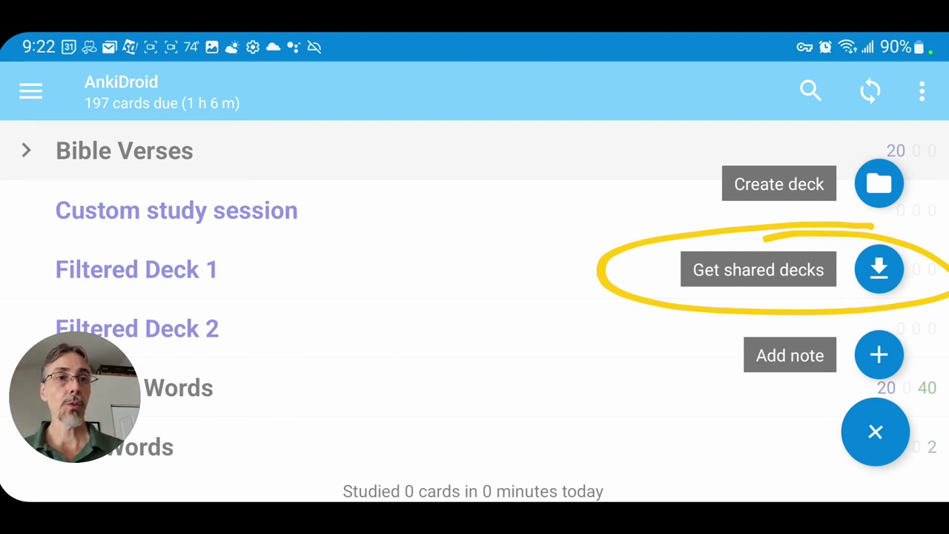
# - Open AnkiWeb shared decks and search for 'Thess'
pyautogui.click(878, 269)
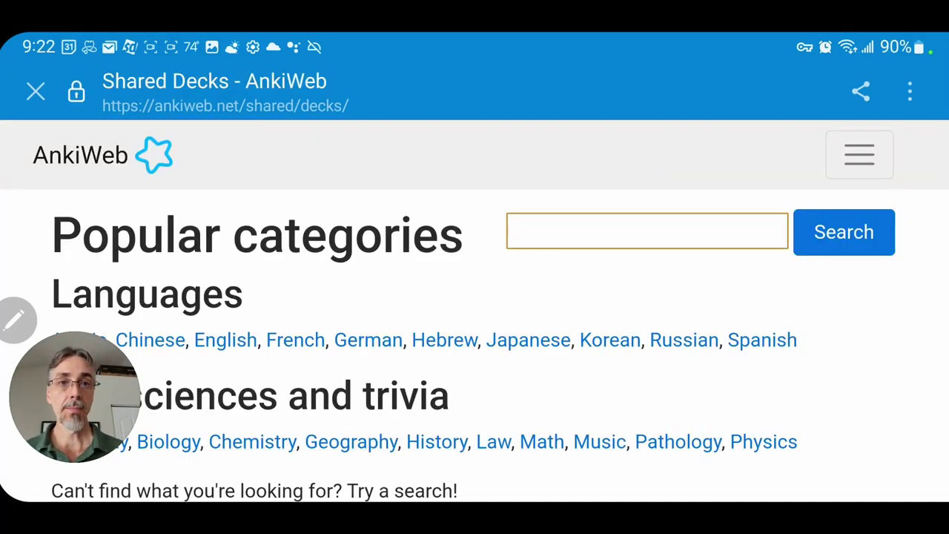
pyautogui.moveTo(719, 453); pyautogui.dragTo(673, 401)
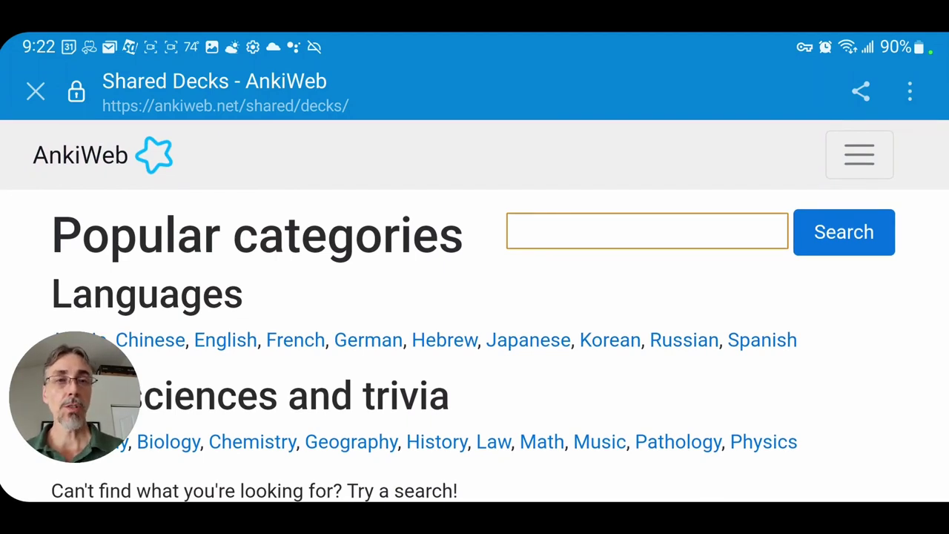
pyautogui.click(608, 231)
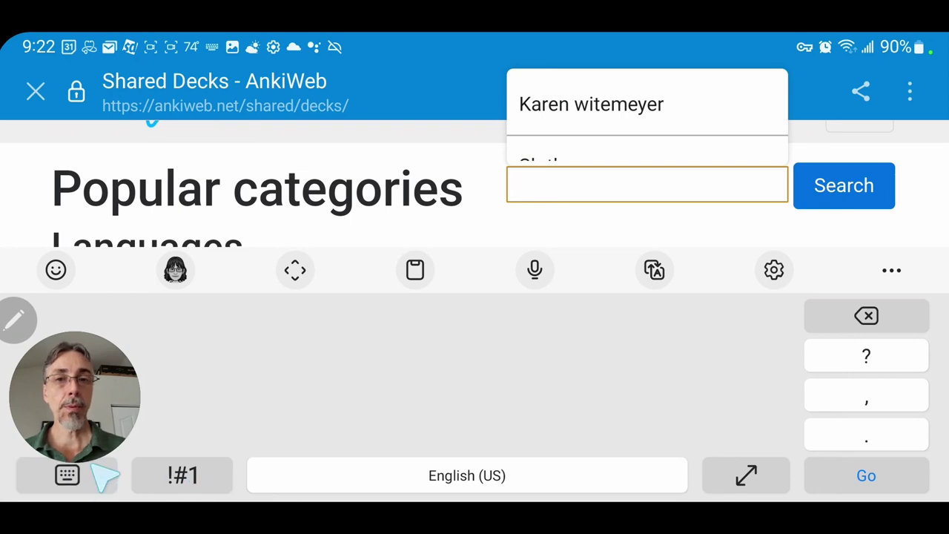
pyautogui.write('Thess')
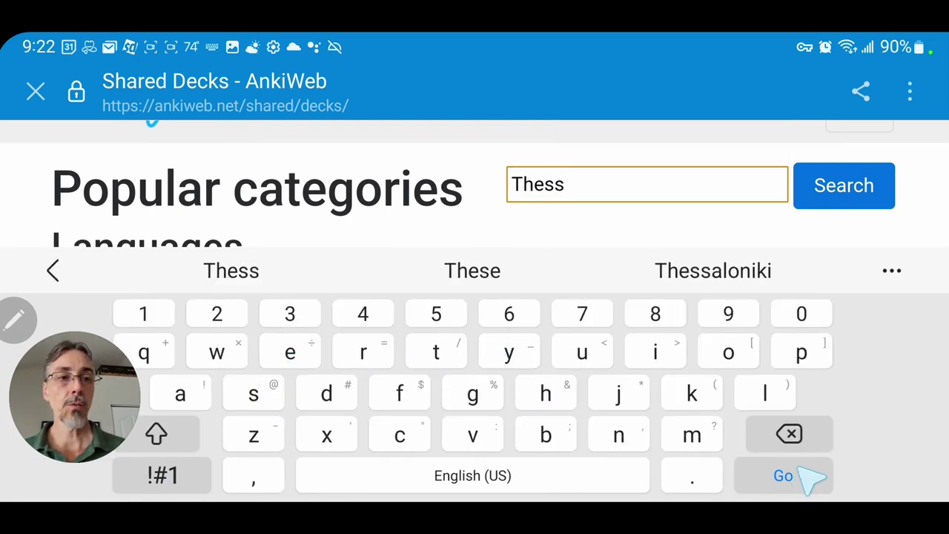
pyautogui.press('Return')
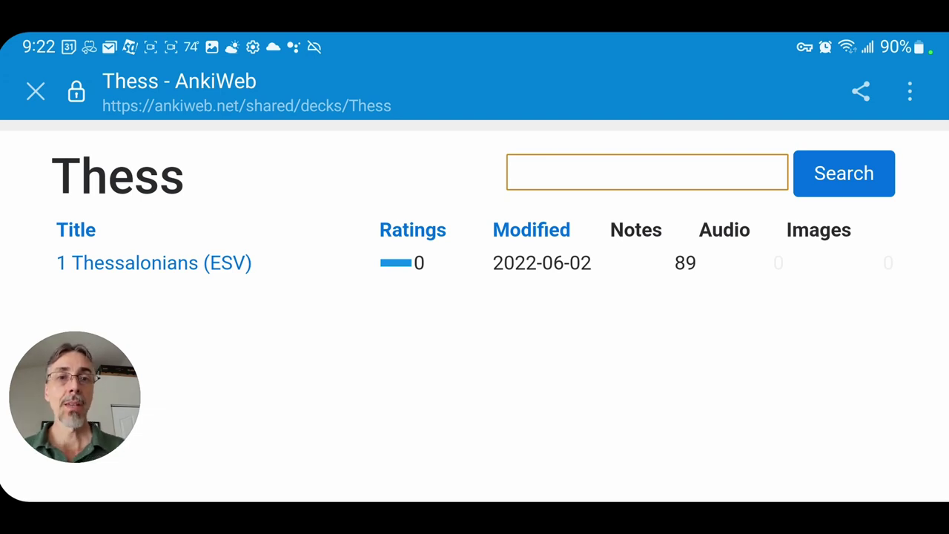
# - Open the 1 Thessalonians (ESV) deck page and download 1_Thessalonians_ESV.apkg
pyautogui.click(197, 267)
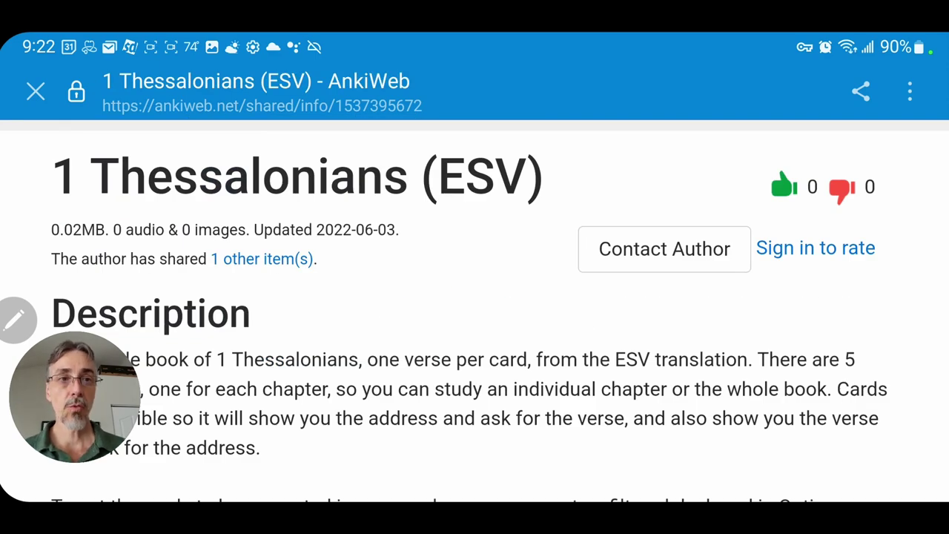
pyautogui.scroll(-5, 526, 383)
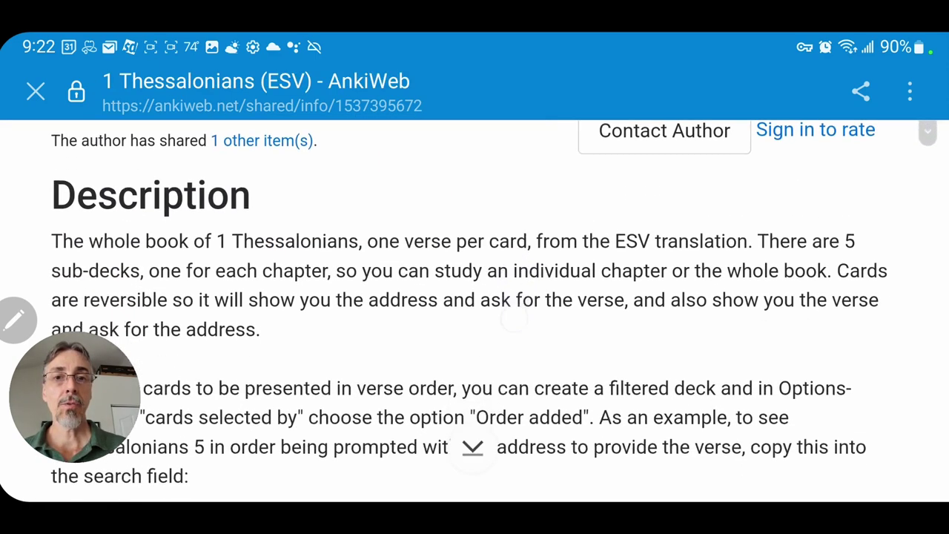
pyautogui.scroll(-15, 582, 327)
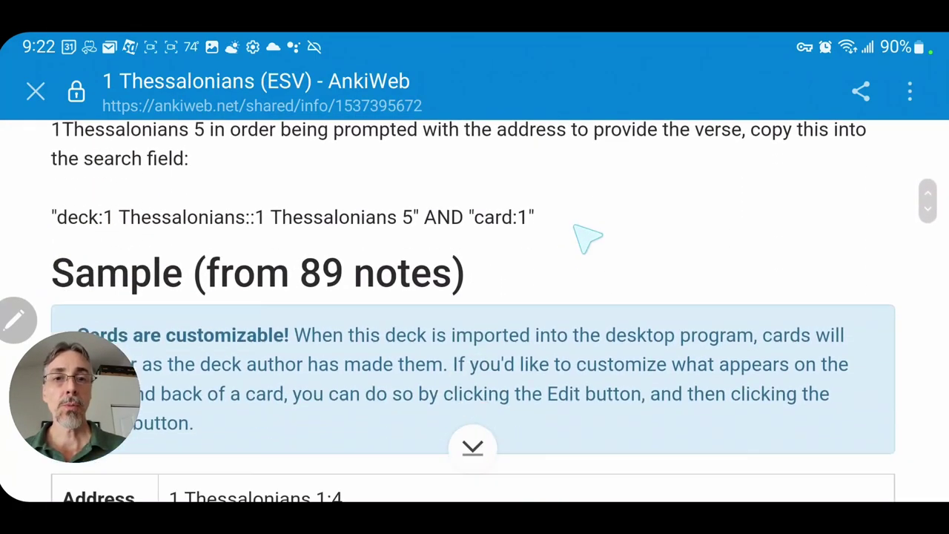
pyautogui.scroll(-20, 604, 370)
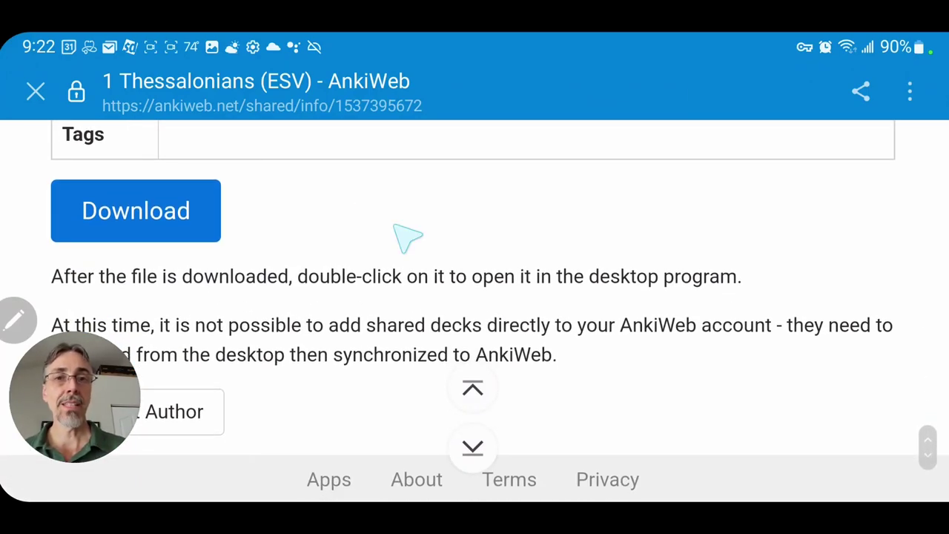
pyautogui.moveTo(354, 201)
pyautogui.mouseDown()
pyautogui.moveTo(96, 273)
pyautogui.moveTo(330, 222)
pyautogui.mouseUp()
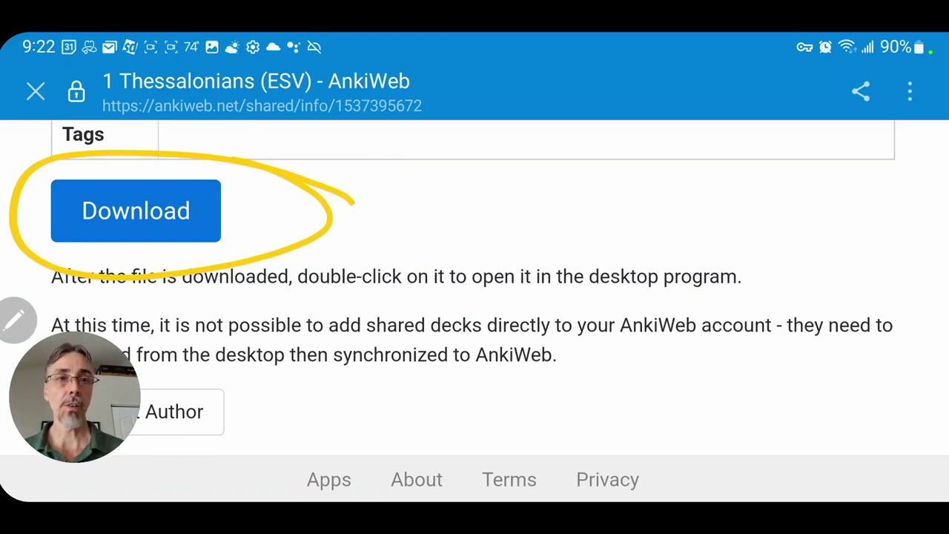
pyautogui.click(149, 234)
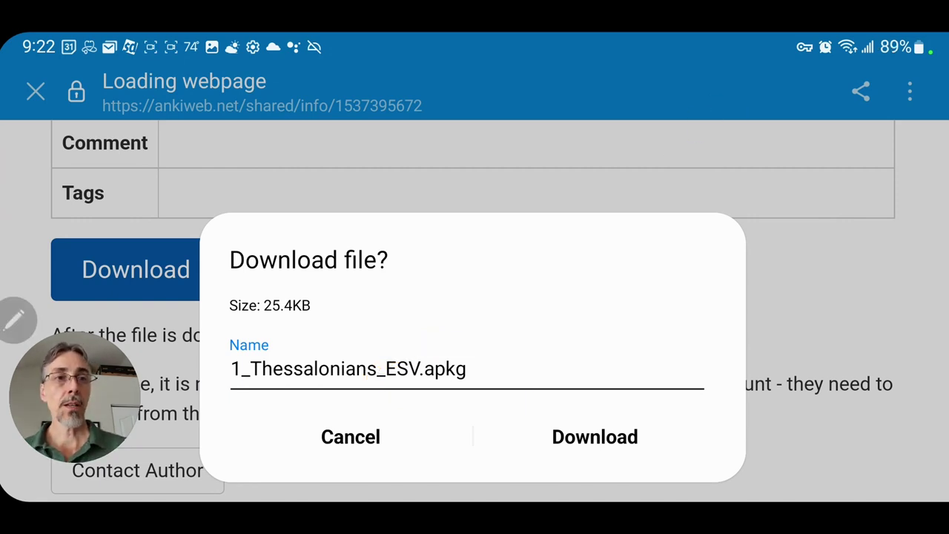
pyautogui.click(608, 449)
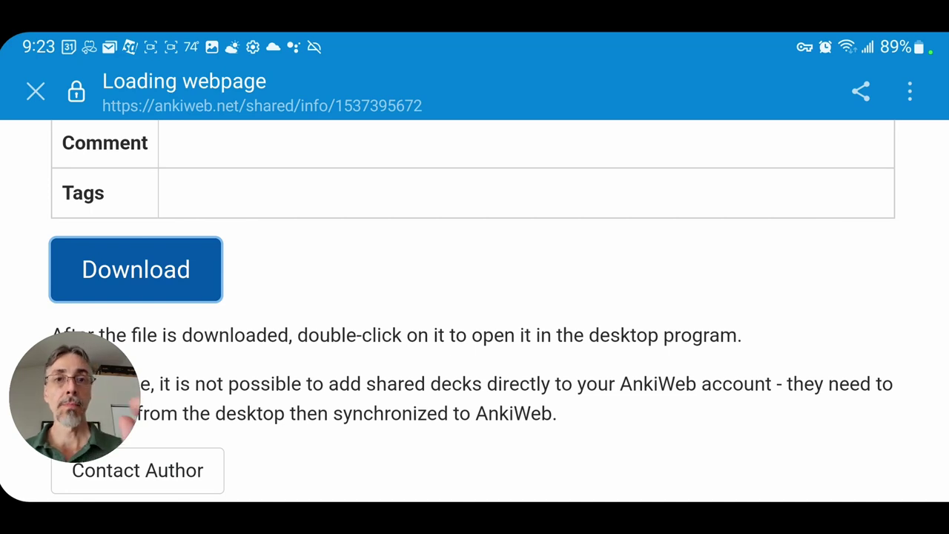
# - Close the shared decks page and choose Import from the deck list's overflow menu
pyautogui.click(35, 90)
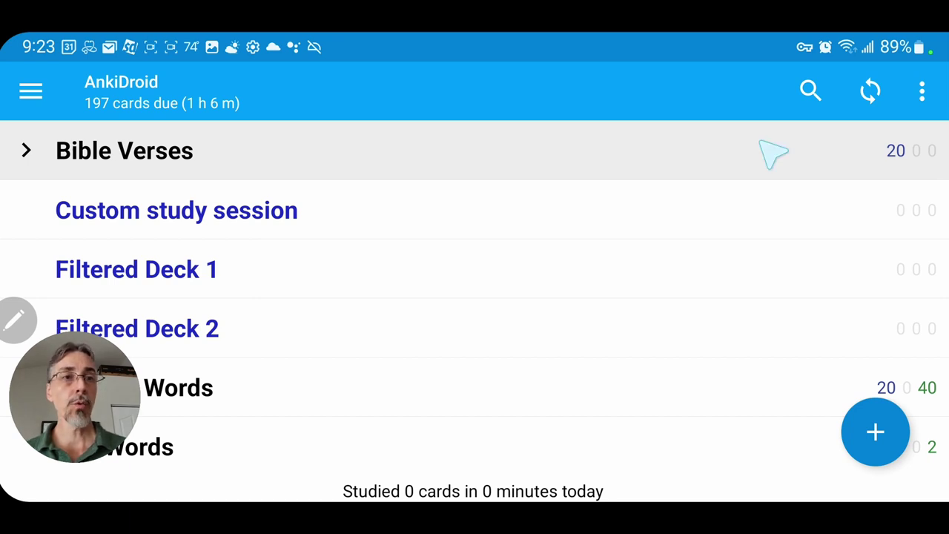
pyautogui.moveTo(669, 391)
pyautogui.mouseDown()
pyautogui.moveTo(712, 357)
pyautogui.moveTo(948, 86)
pyautogui.moveTo(886, 127)
pyautogui.mouseUp()
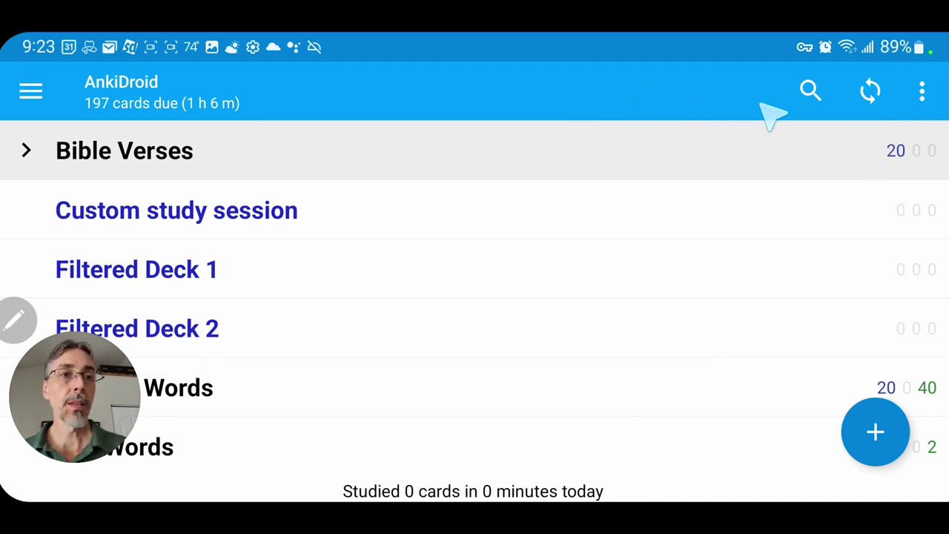
pyautogui.click(919, 93)
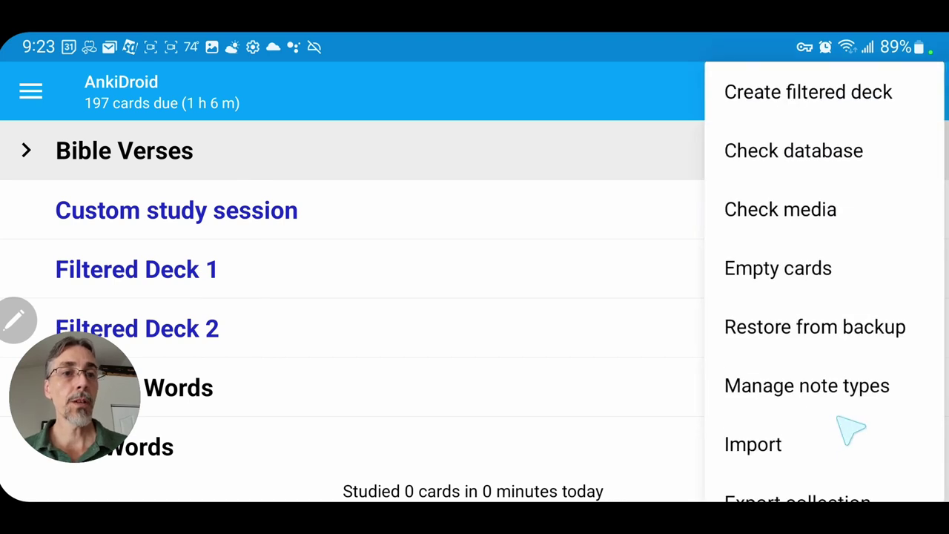
pyautogui.scroll(-1, 853, 415)
pyautogui.moveTo(818, 385)
pyautogui.mouseDown()
pyautogui.moveTo(720, 435)
pyautogui.moveTo(812, 393)
pyautogui.mouseUp()
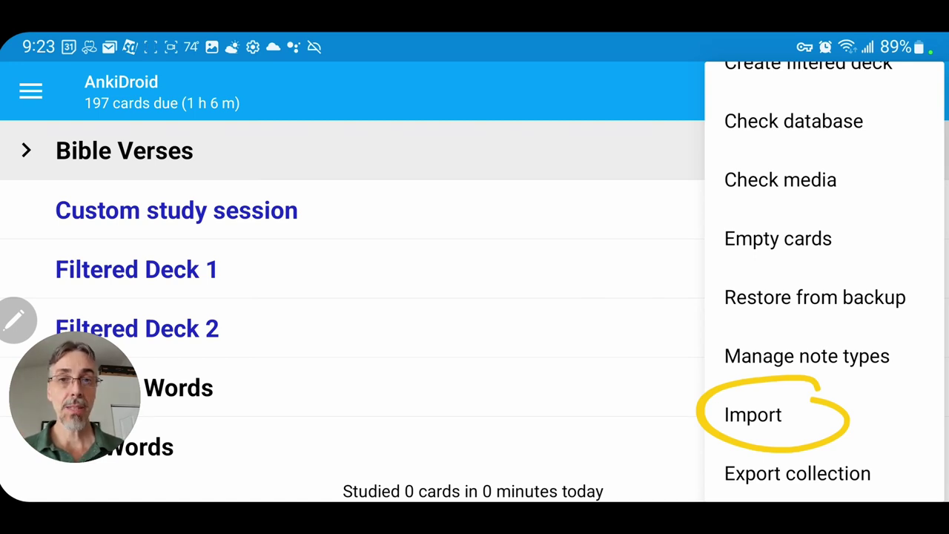
pyautogui.click(15, 318)
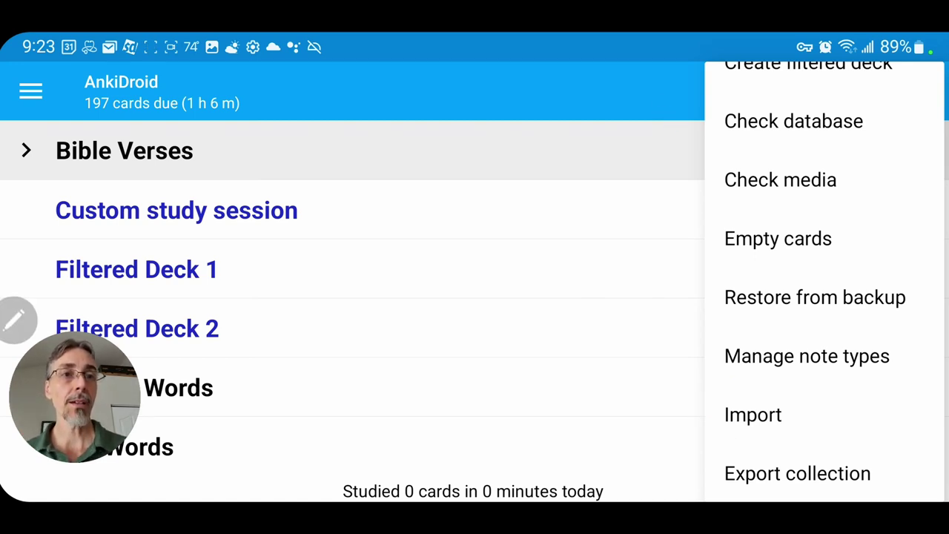
pyautogui.click(776, 419)
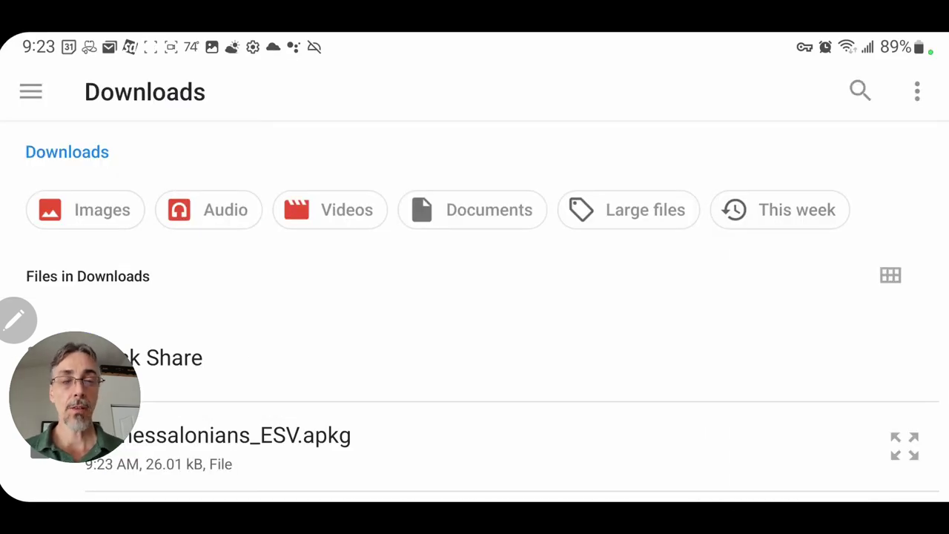
# - Select 1_Thessalonians_ESV.apkg from the Downloads folder
pyautogui.moveTo(677, 447); pyautogui.dragTo(662, 245)
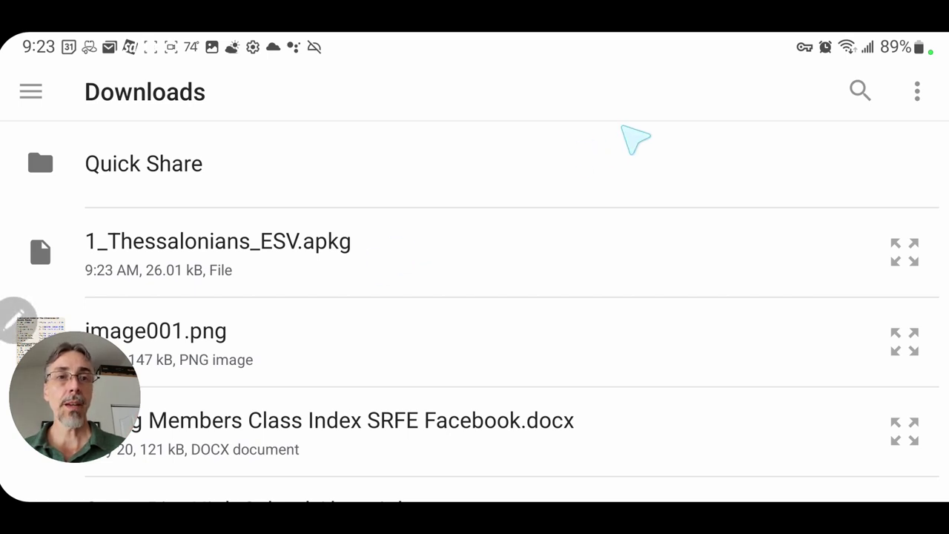
pyautogui.moveTo(392, 221)
pyautogui.mouseDown()
pyautogui.moveTo(55, 211)
pyautogui.moveTo(348, 211)
pyautogui.mouseUp()
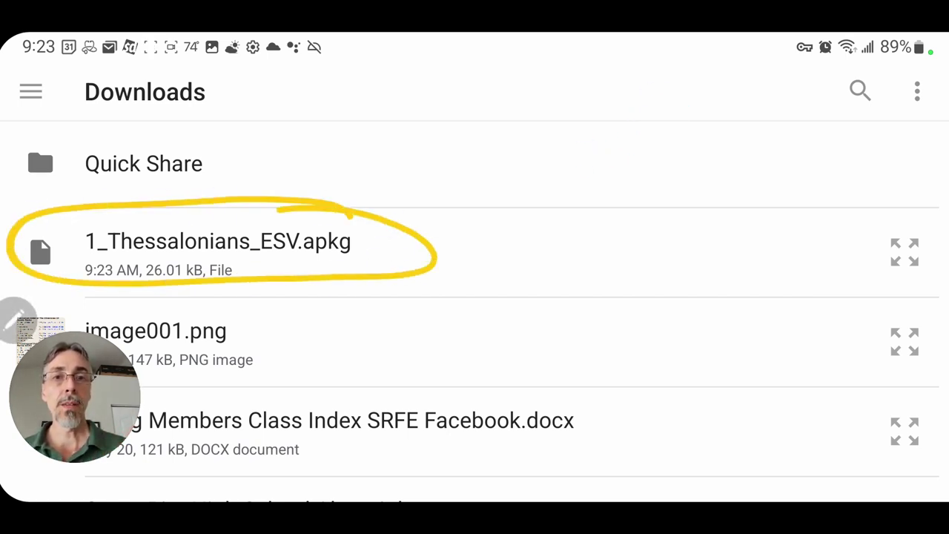
pyautogui.moveTo(221, 65)
pyautogui.mouseDown()
pyautogui.moveTo(60, 141)
pyautogui.moveTo(222, 85)
pyautogui.mouseUp()
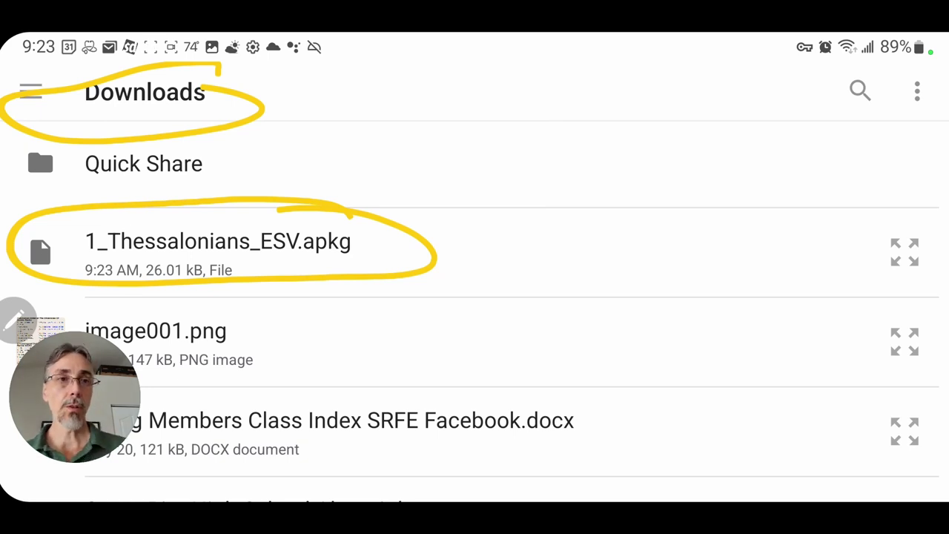
pyautogui.press('Escape')
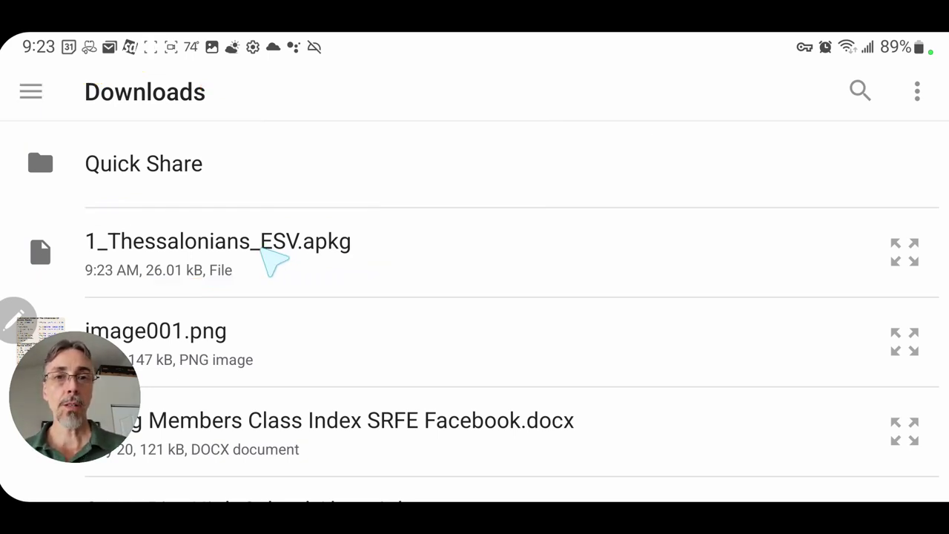
pyautogui.click(273, 256)
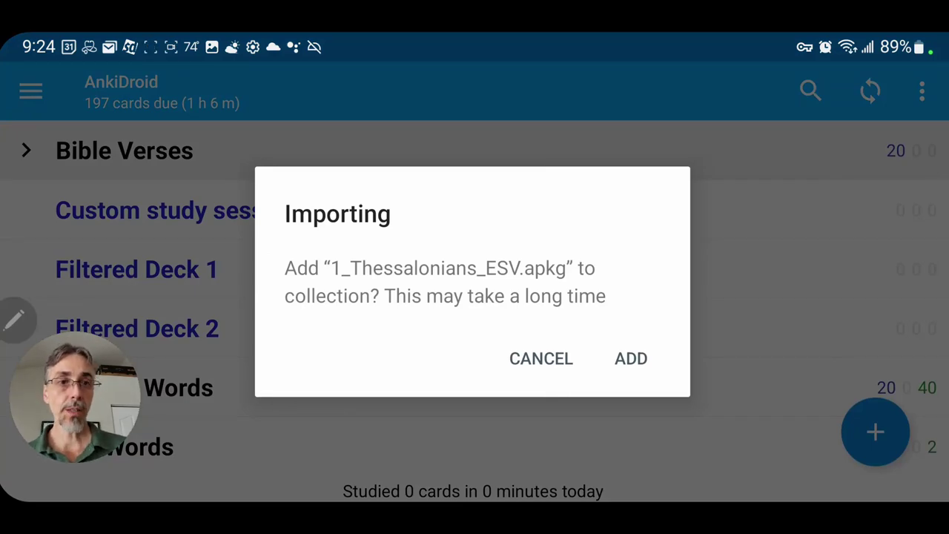
# - Import the 178-card deck, then study 1 Thessalonians 1 and reveal verse 1:2
pyautogui.click(636, 357)
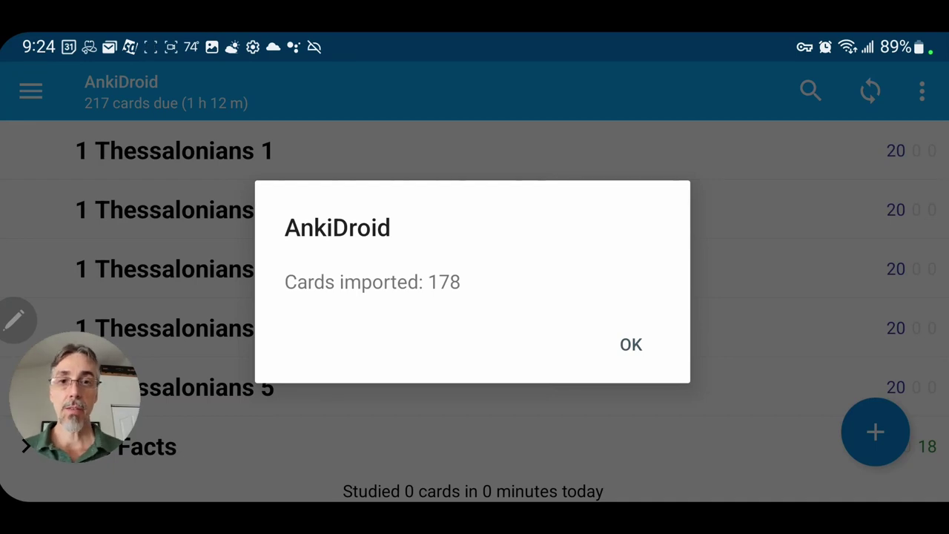
pyautogui.click(635, 352)
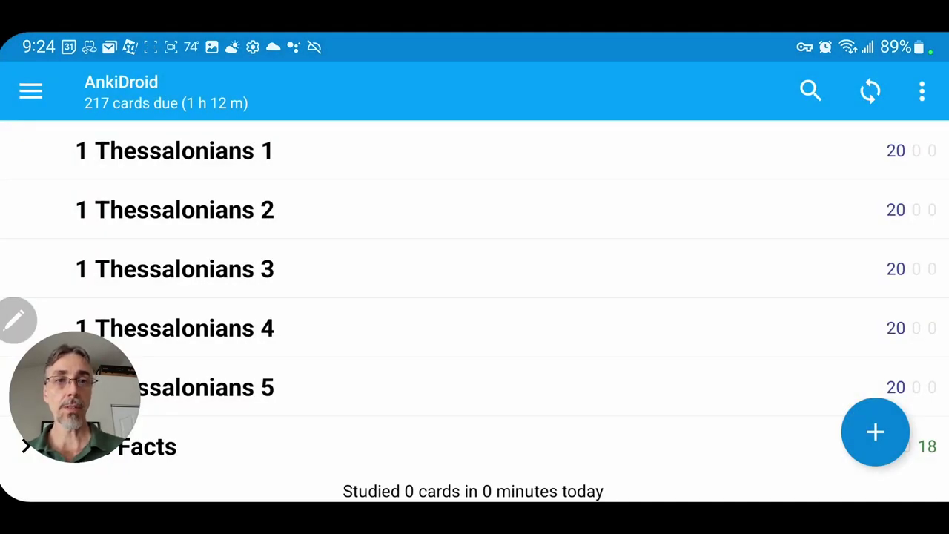
pyautogui.moveTo(434, 324); pyautogui.dragTo(420, 252)
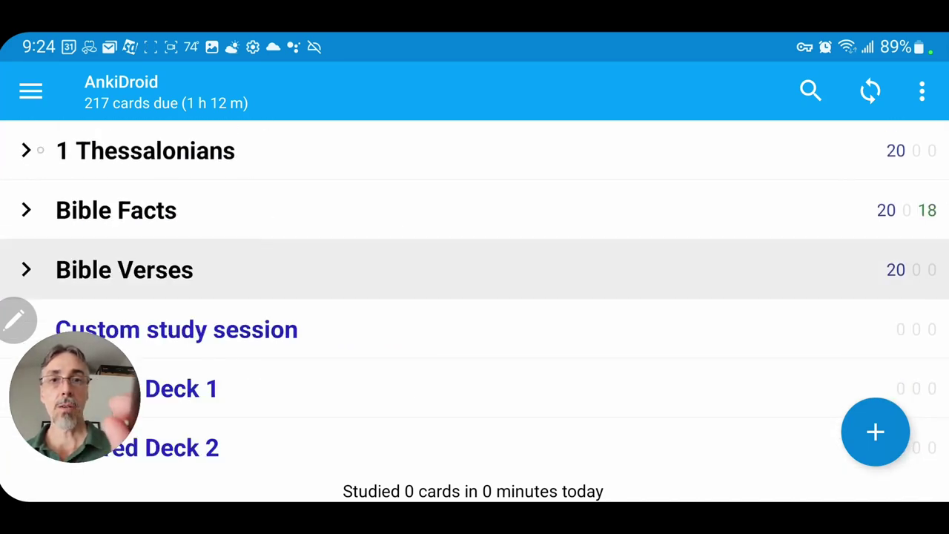
pyautogui.click(73, 172)
pyautogui.click(236, 222)
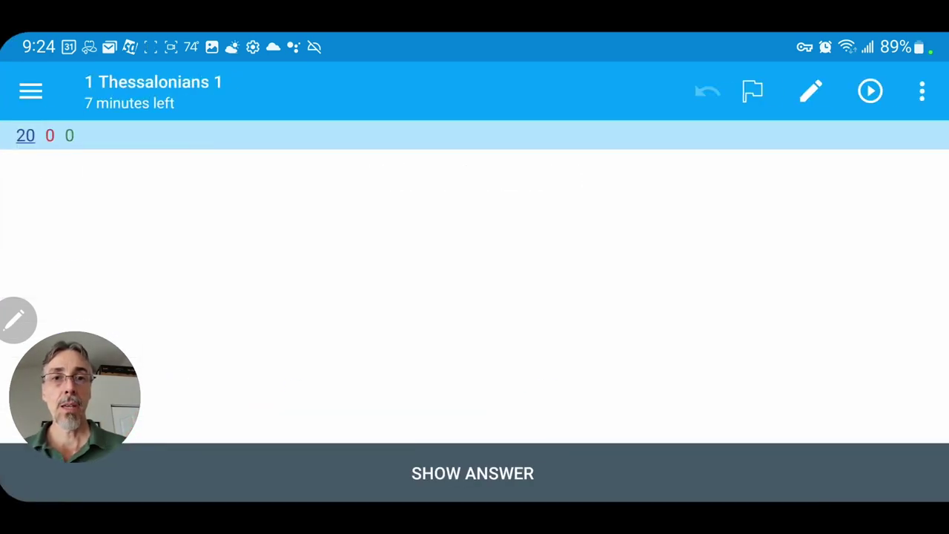
pyautogui.click(529, 477)
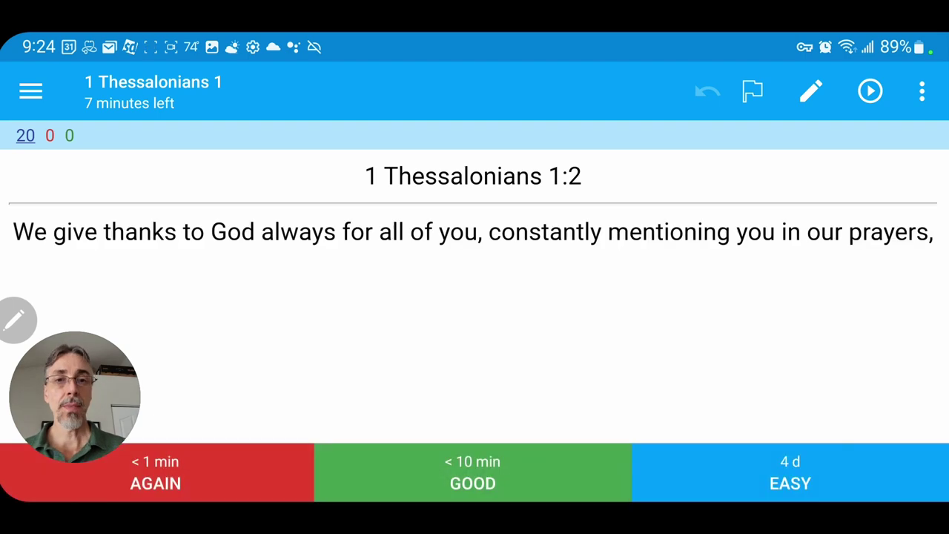